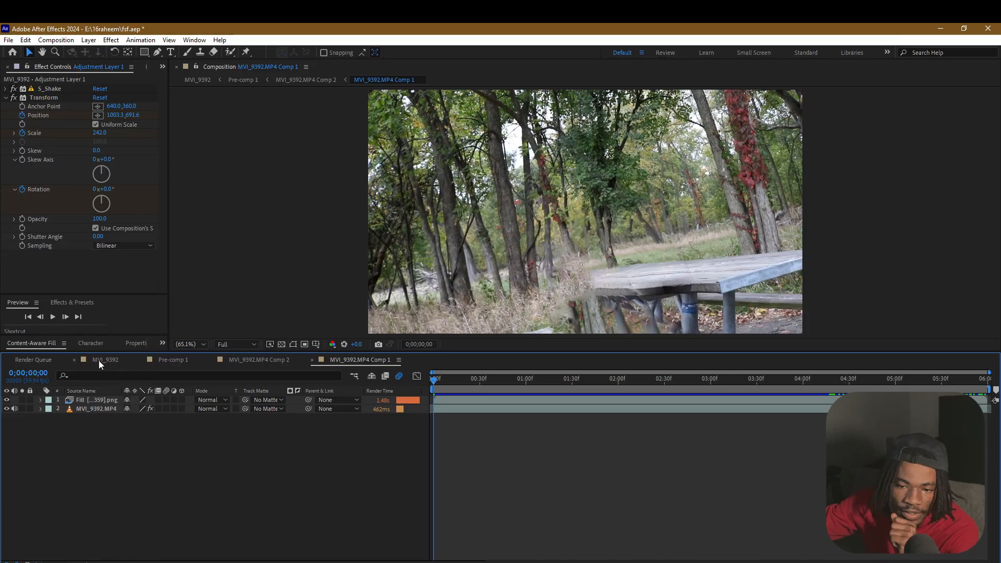
Open the MVI_9392 composition, show its full timeline, and enter the nested Pre-comp 1
click(99, 360)
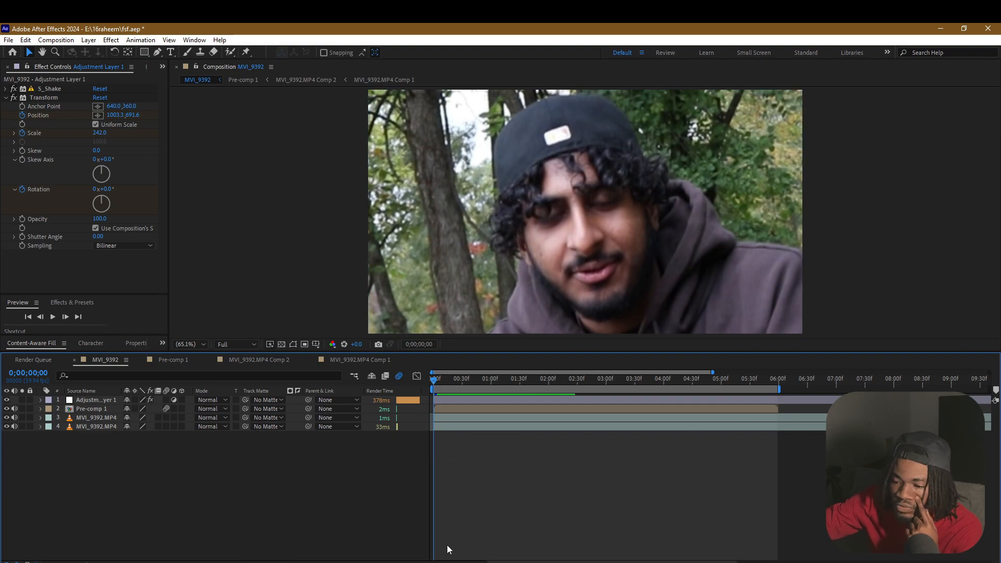
click(438, 562)
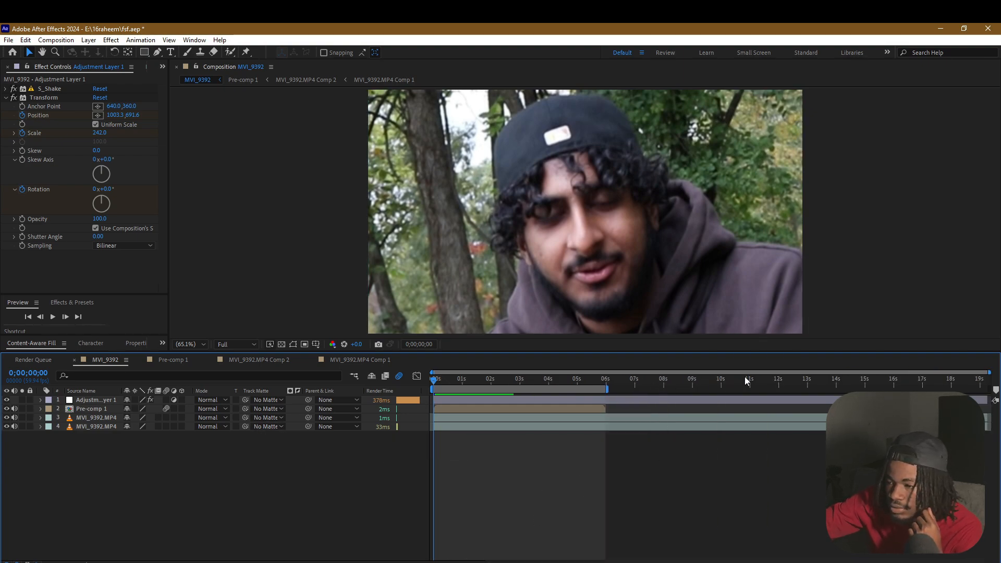
drag(745, 378, 593, 419)
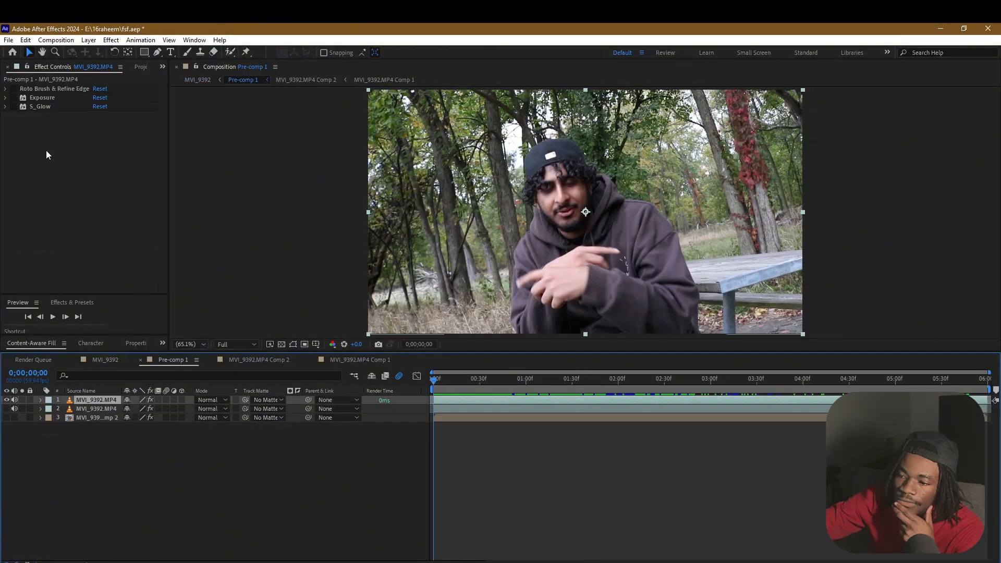
Isolate the man in the top MVI_9392.MP4 layer of Pre-comp 1 with a Roto Brush stroke over his torso
click(5, 88)
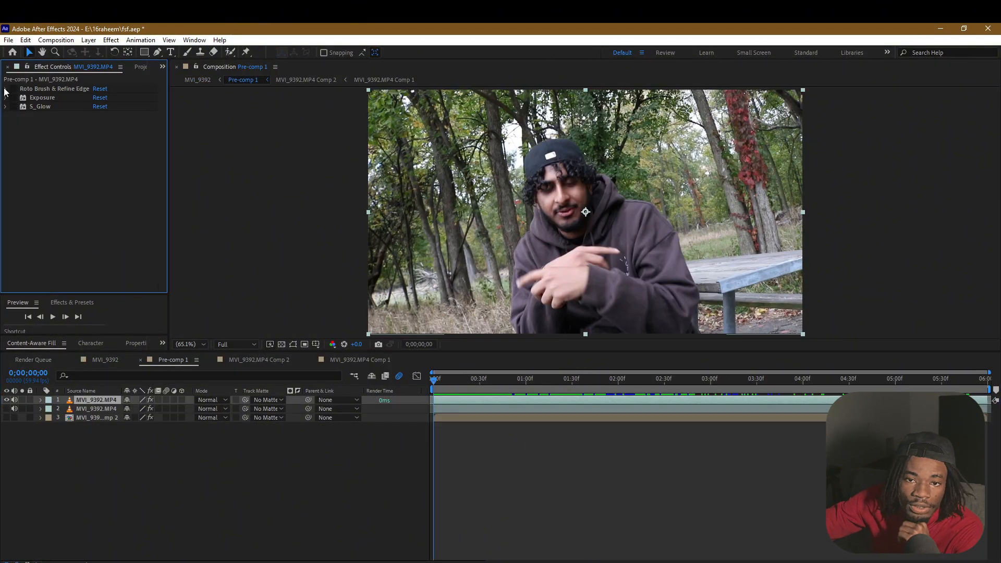
click(107, 400)
double_click(107, 400)
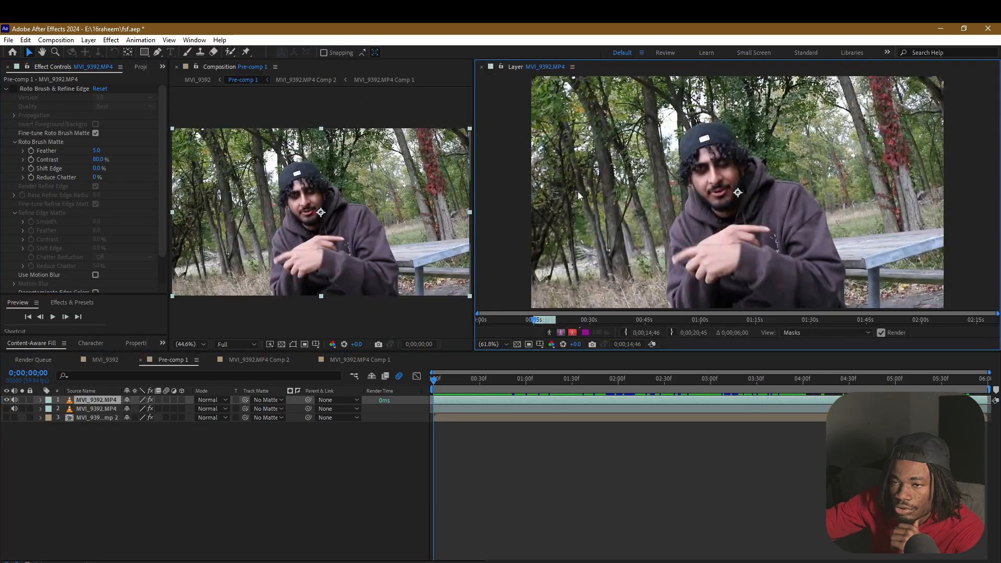
key(alt+w)
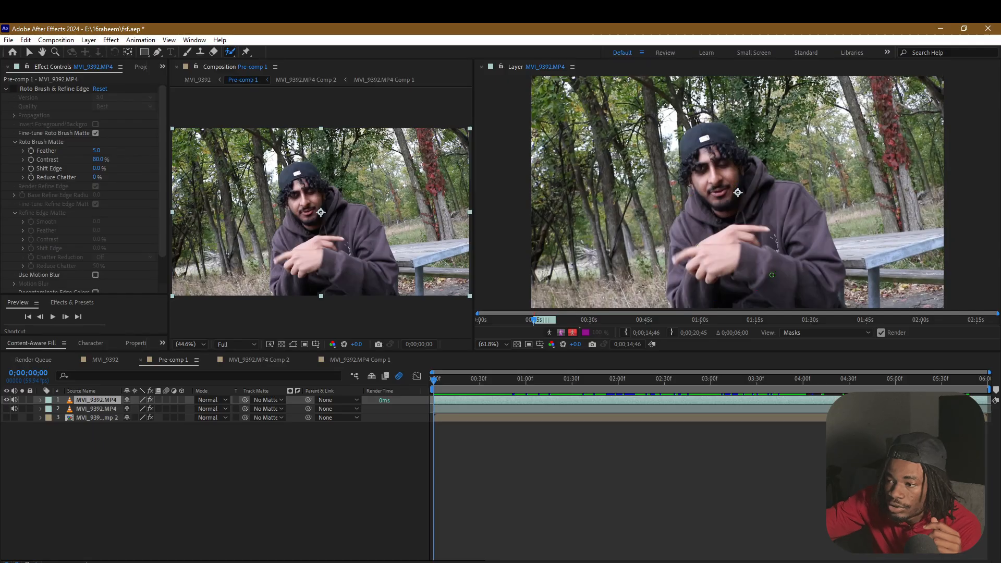
drag(770, 275, 748, 193)
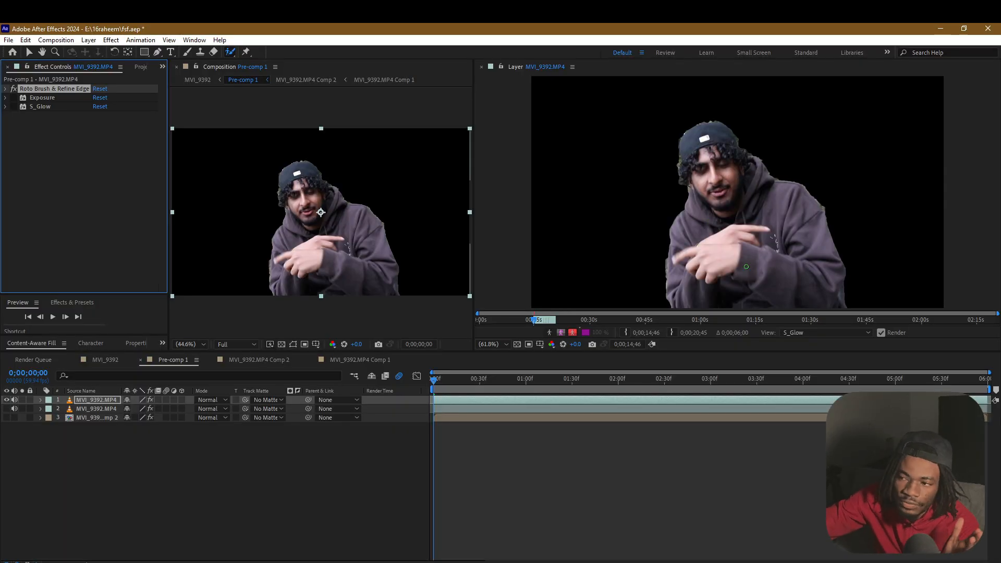
Preview the man's cut-out from the start of the timeline and close the layer view
click(434, 381)
key(space)
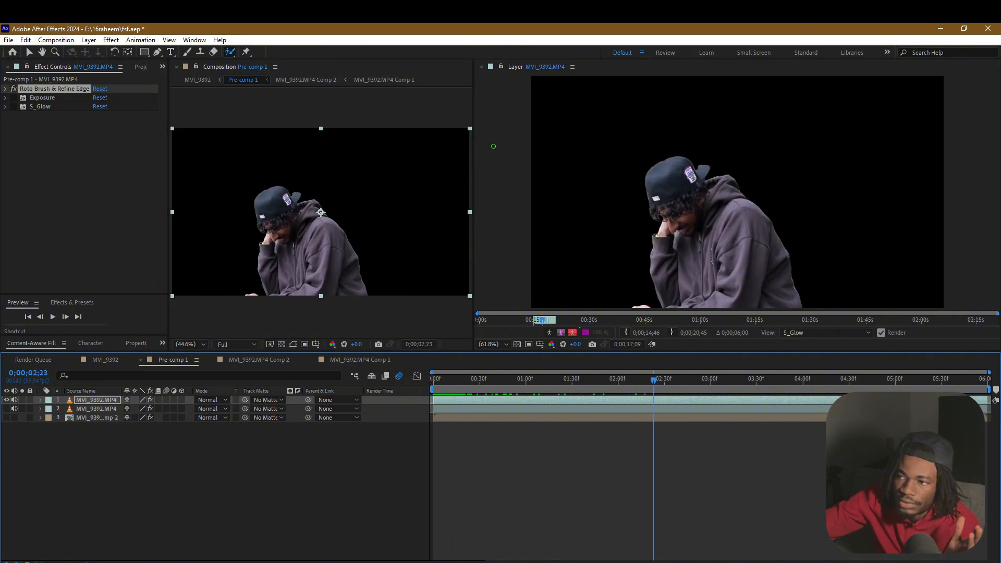
click(482, 67)
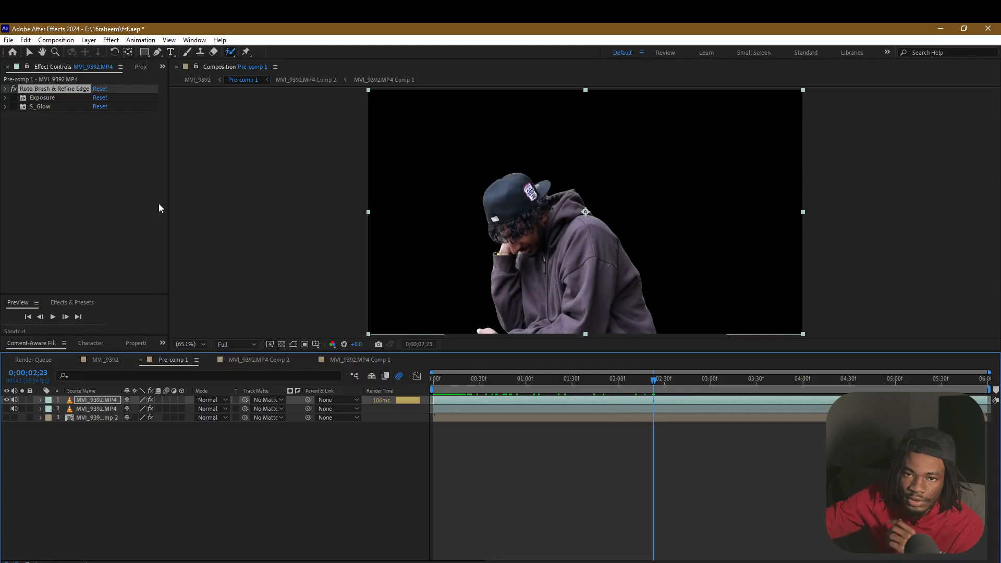
click(140, 67)
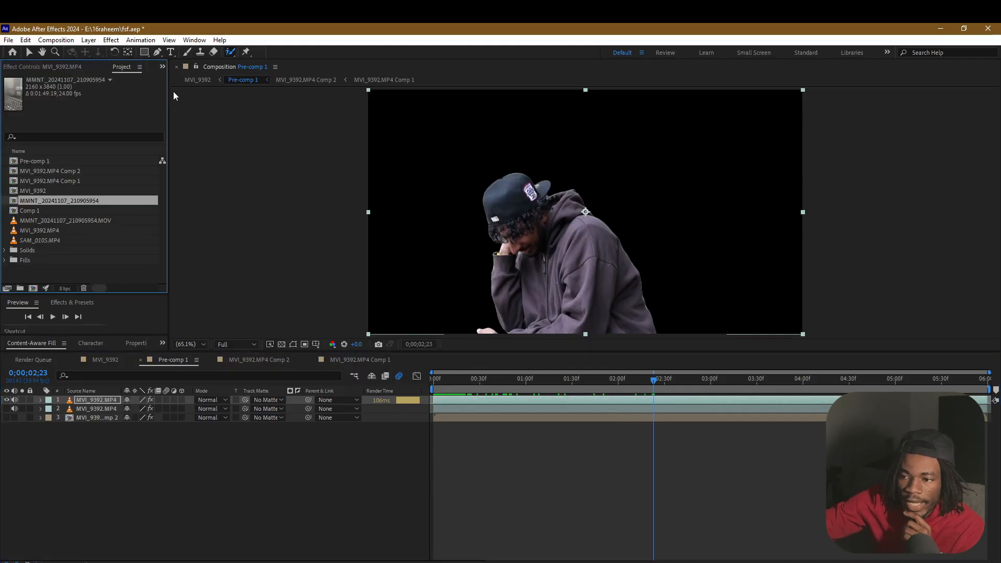
click(69, 67)
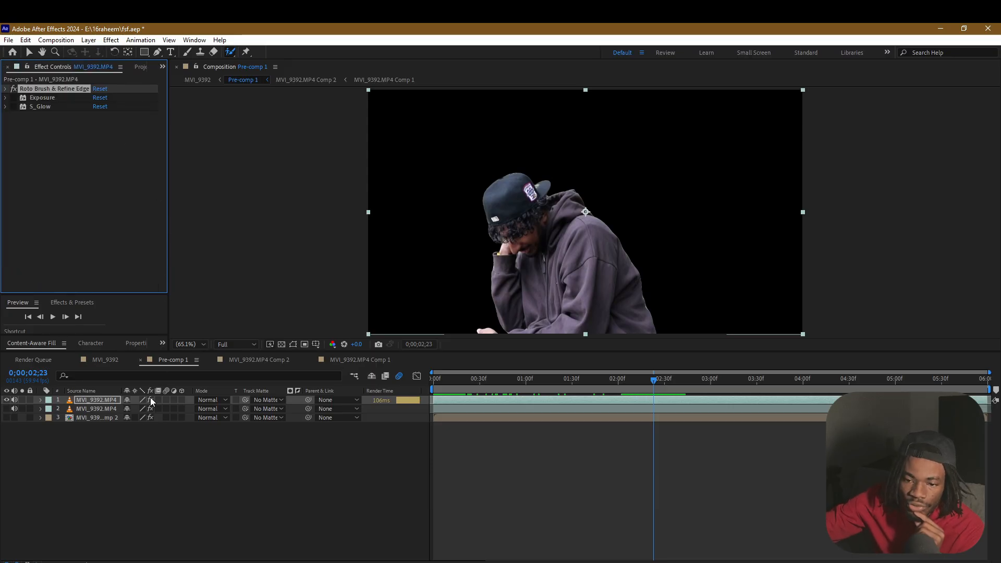
Duplicate the top MVI_9392.MP4 layer, unfreeze the copy's Roto Brush, and invert its foreground and background
click(114, 402)
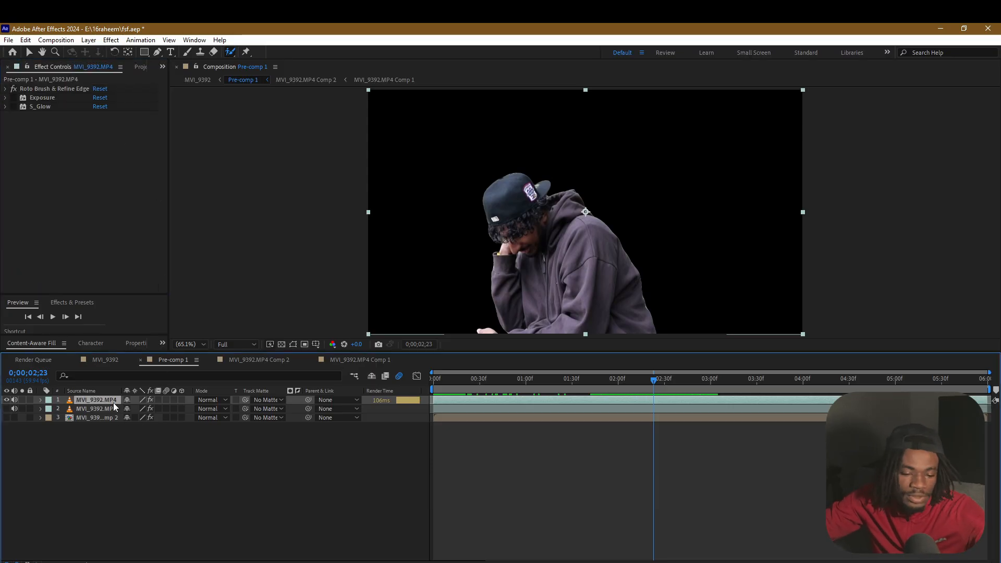
key(ctrl+d)
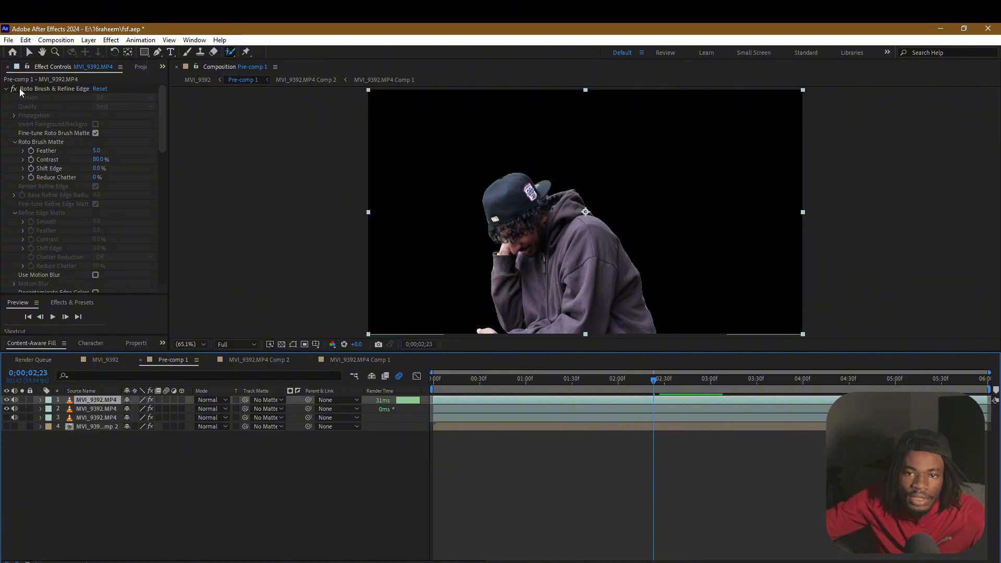
click(27, 88)
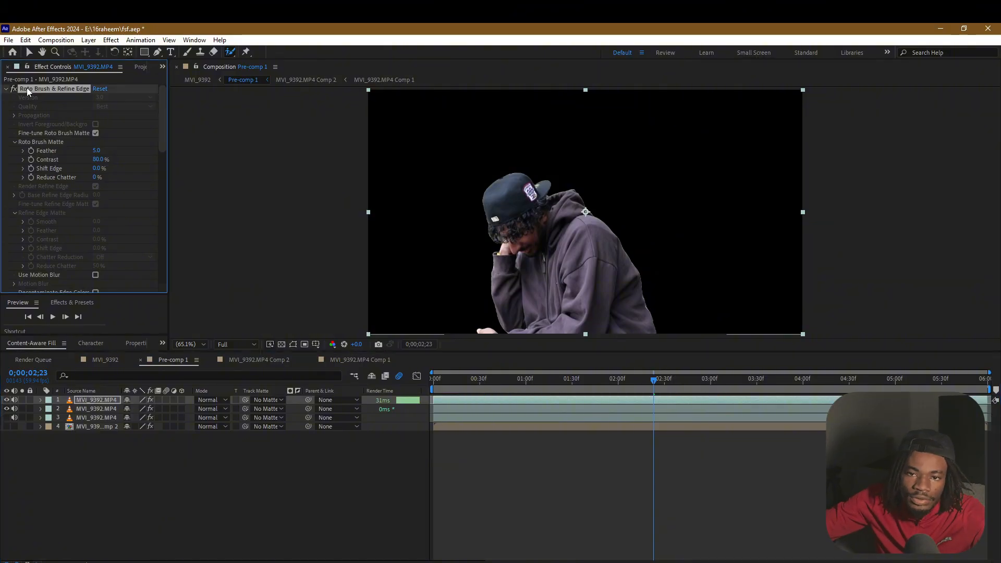
double_click(102, 401)
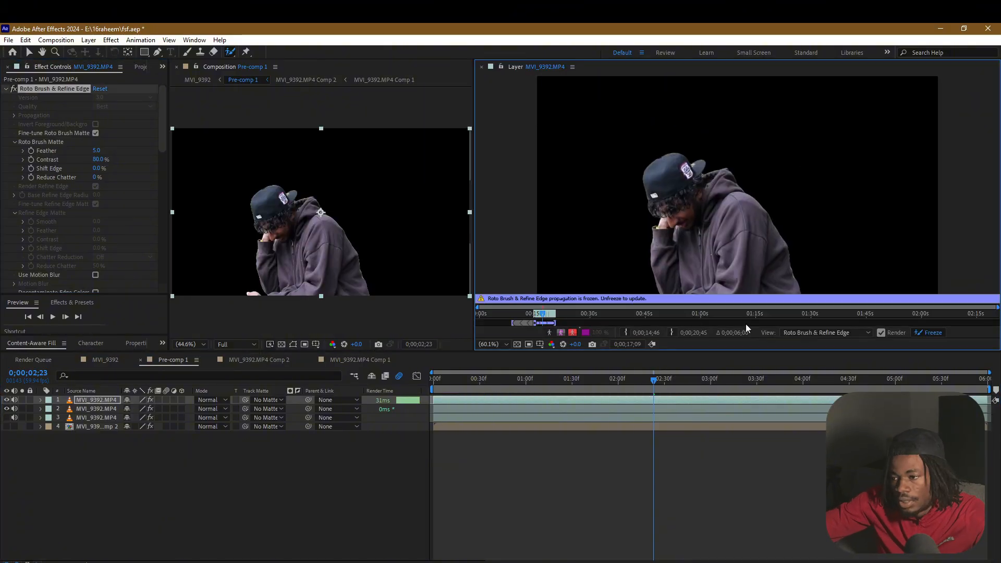
click(940, 333)
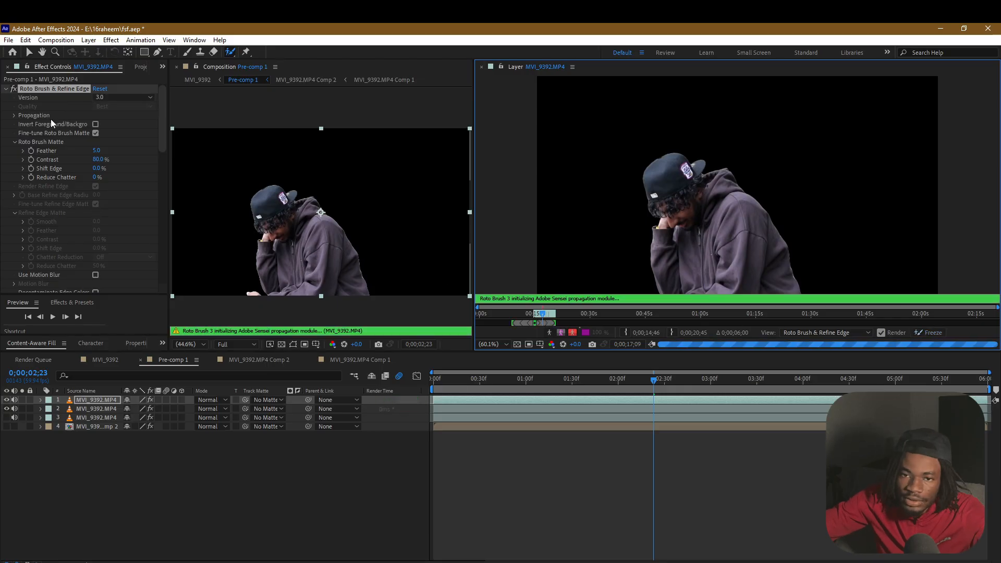
click(96, 124)
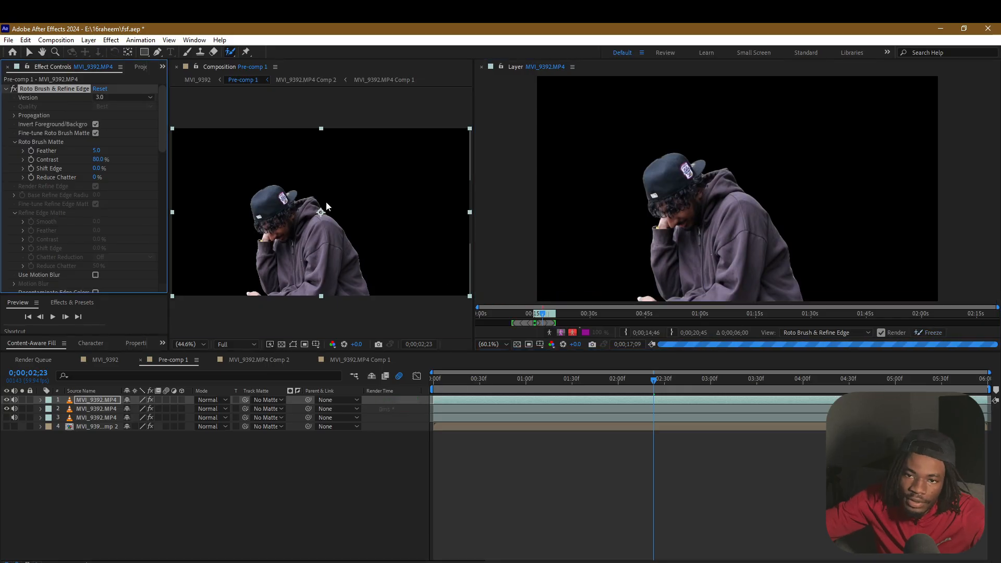
Freeze the inverted Roto Brush propagation, stop it partway, and close the layer view
click(935, 334)
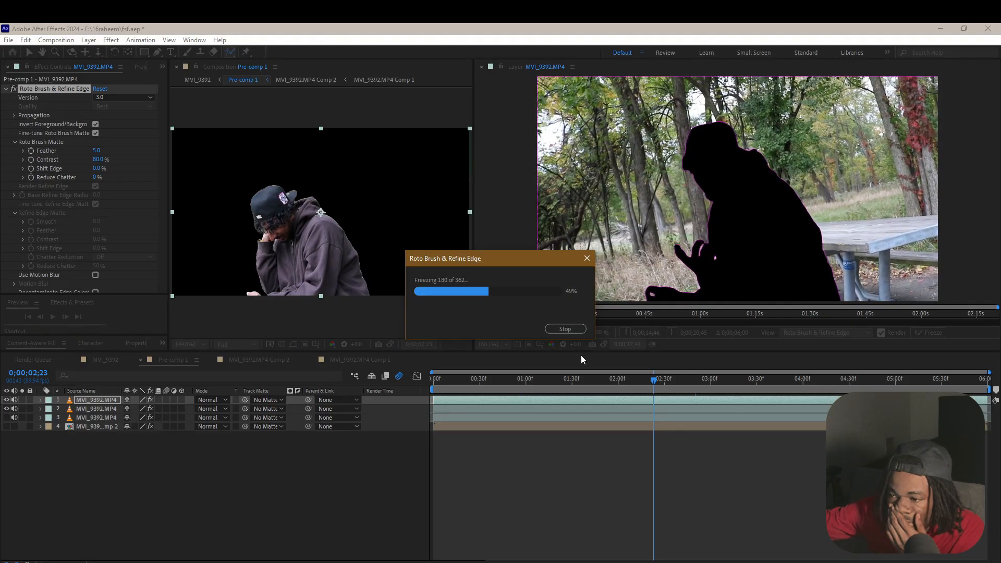
click(579, 332)
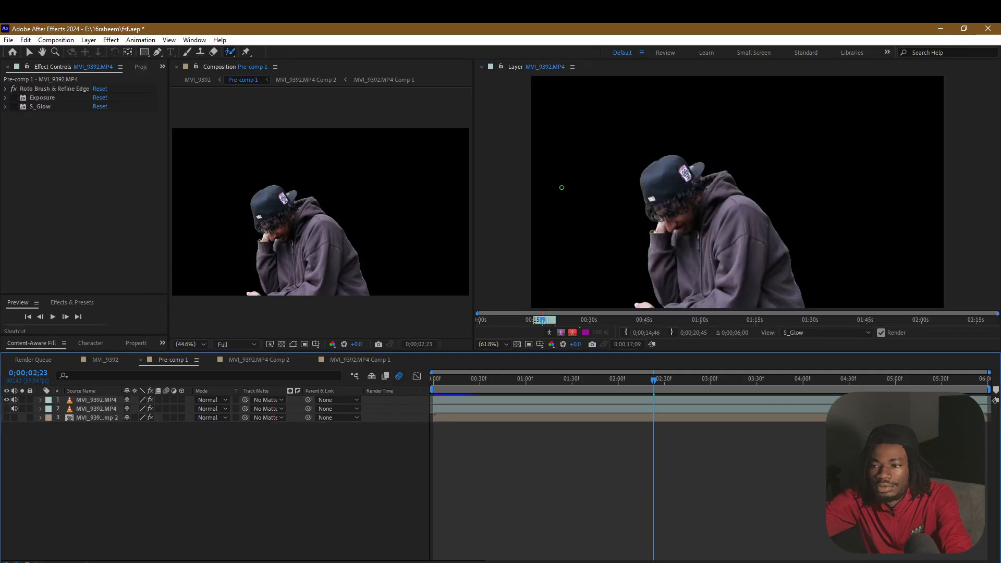
click(482, 67)
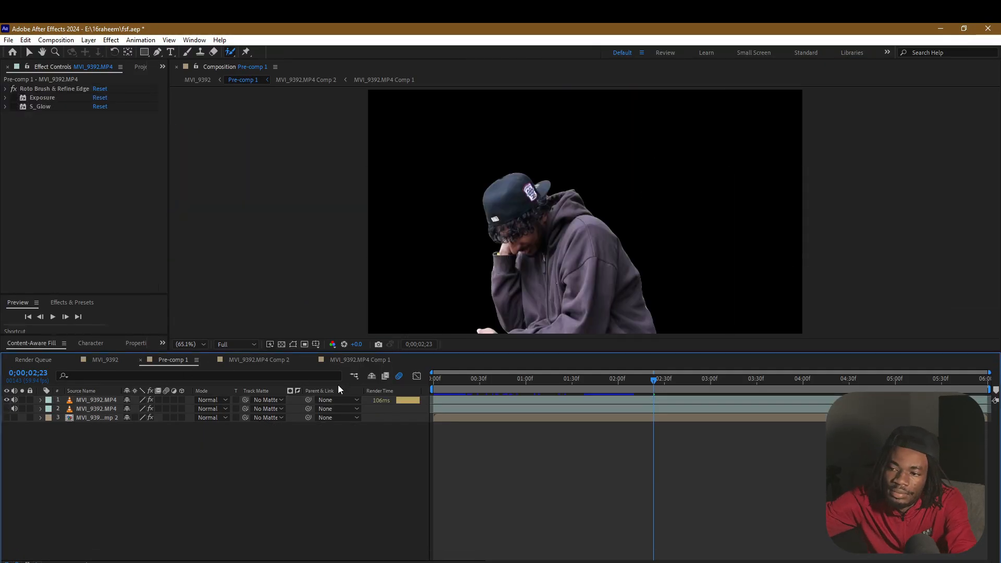
Open MVI_9392.MP4 Comp 2 at its first frame and show the collapsed list of effects on its Comp 1 layer
double_click(102, 418)
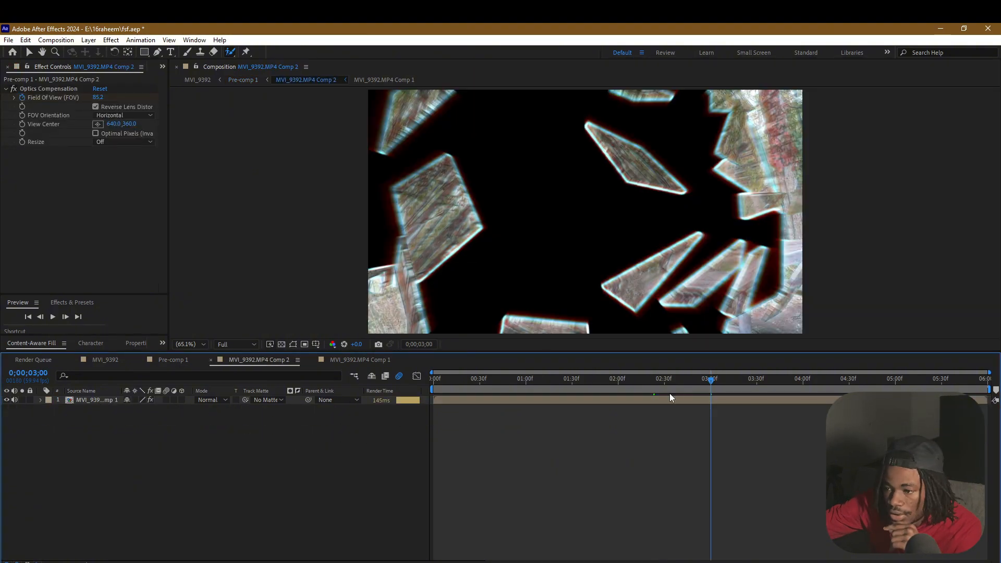
drag(670, 393, 389, 382)
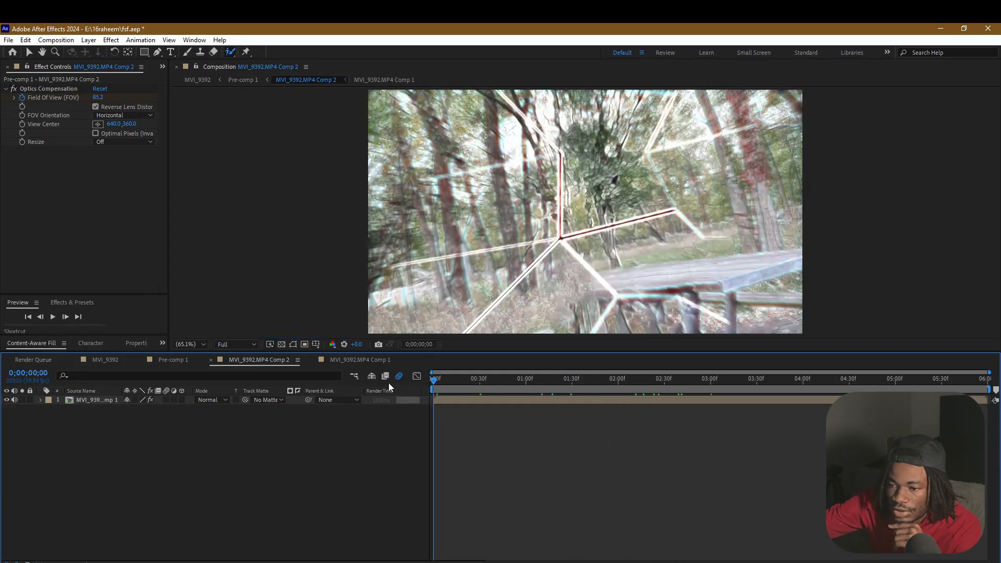
click(91, 400)
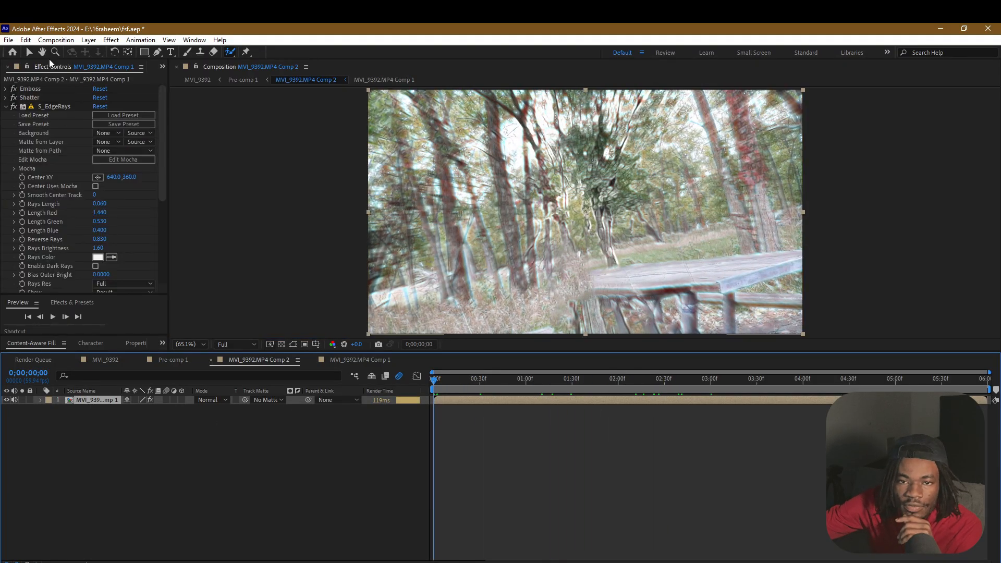
click(6, 107)
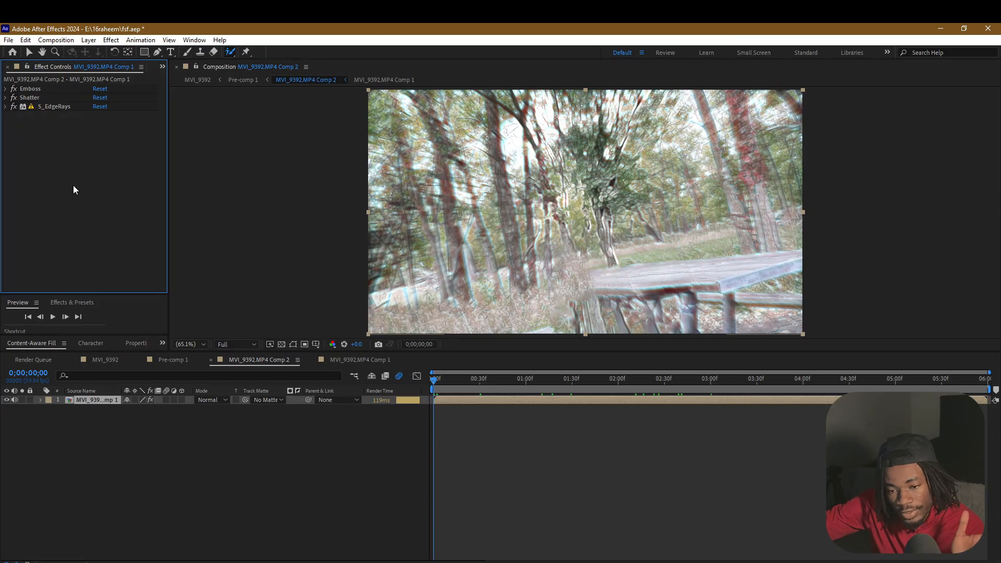
double_click(108, 404)
right_click(108, 403)
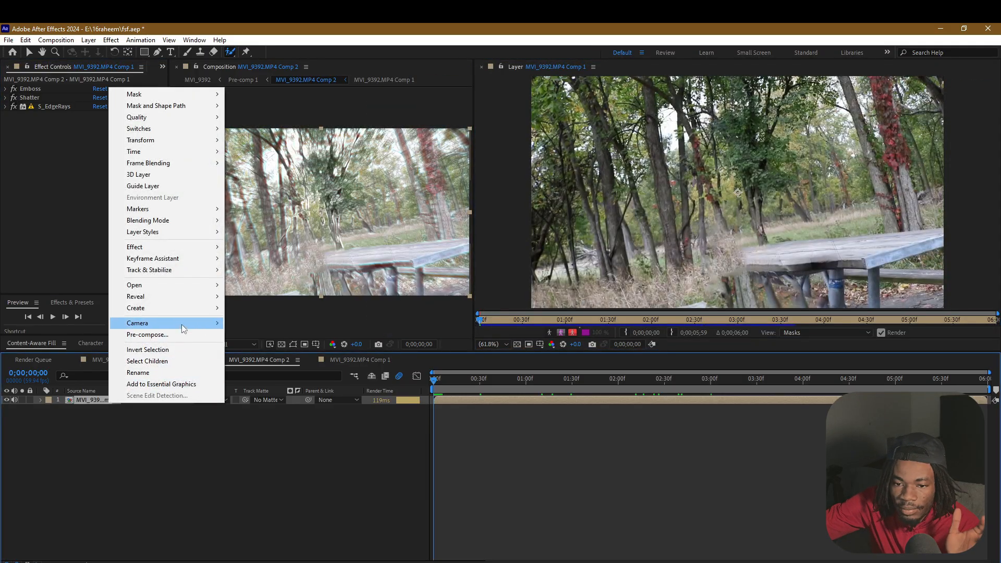
click(183, 335)
click(577, 367)
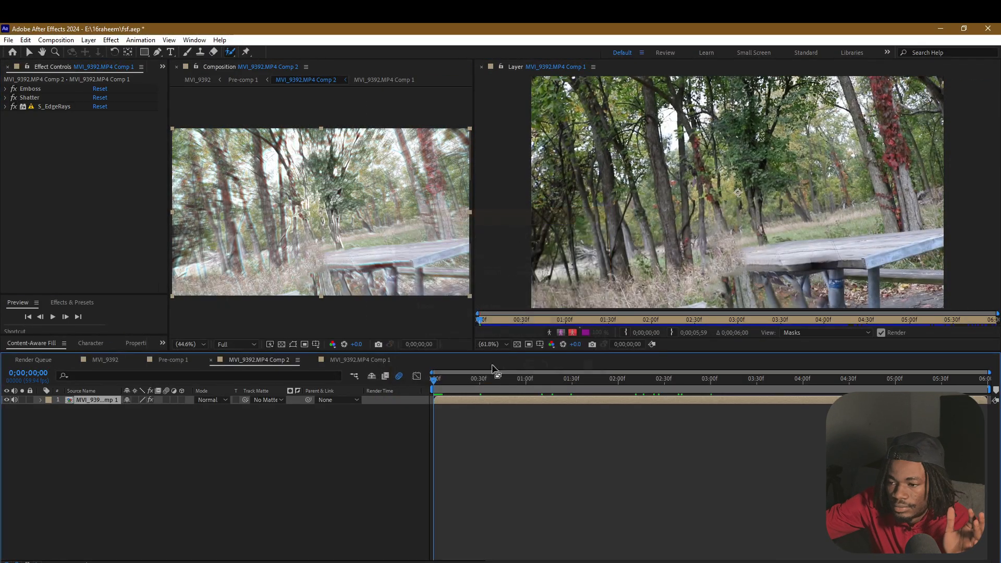
Inspect the fill and footage layers inside MVI_9392.MP4 Comp 1, returning to Comp 2 with the layer view closed
click(352, 358)
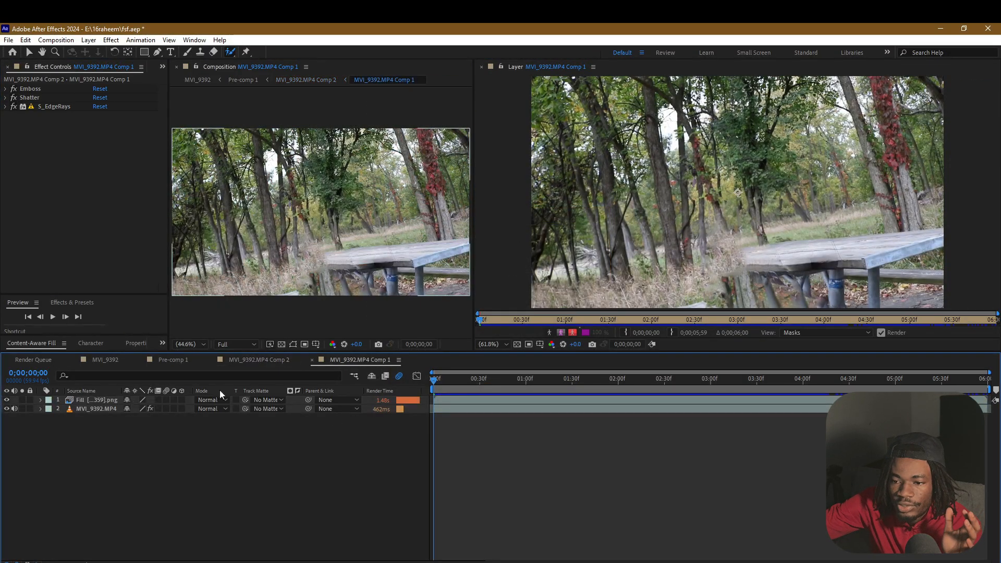
click(101, 409)
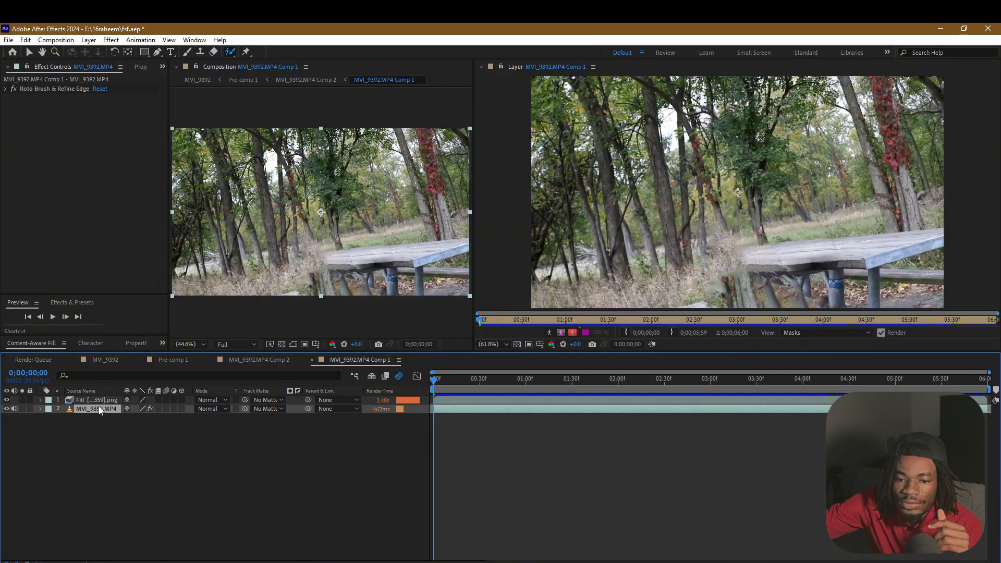
click(101, 402)
click(277, 360)
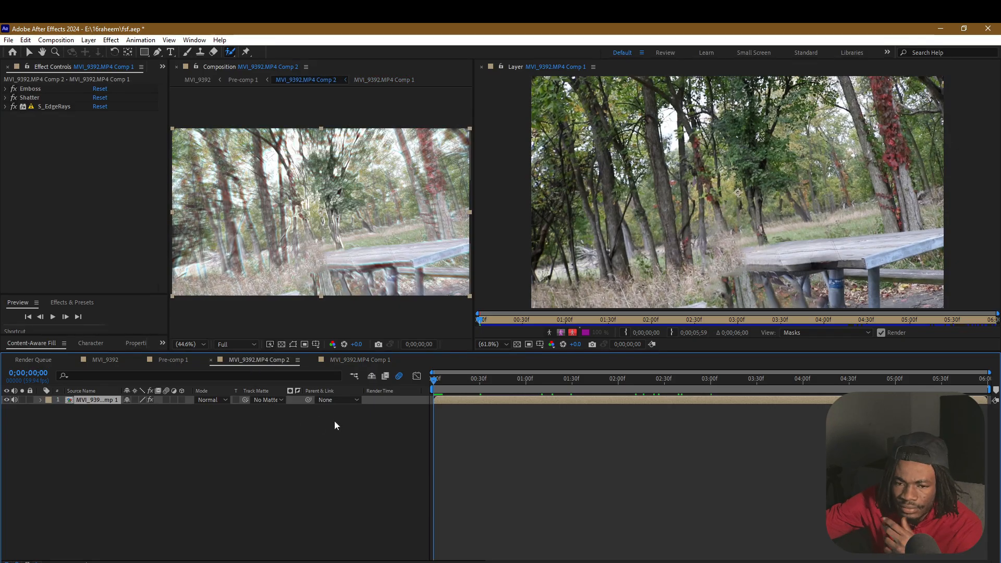
click(475, 420)
click(437, 398)
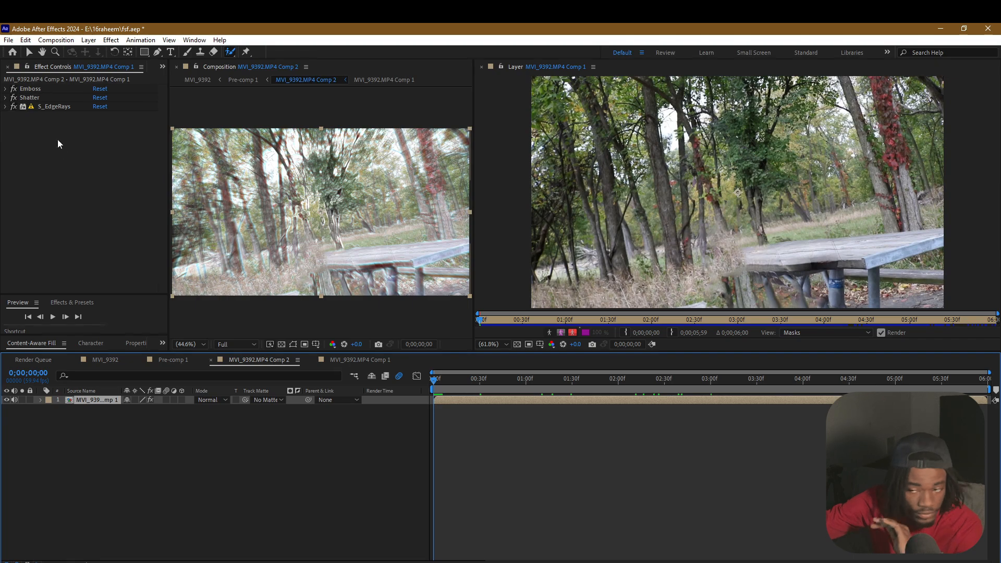
click(482, 67)
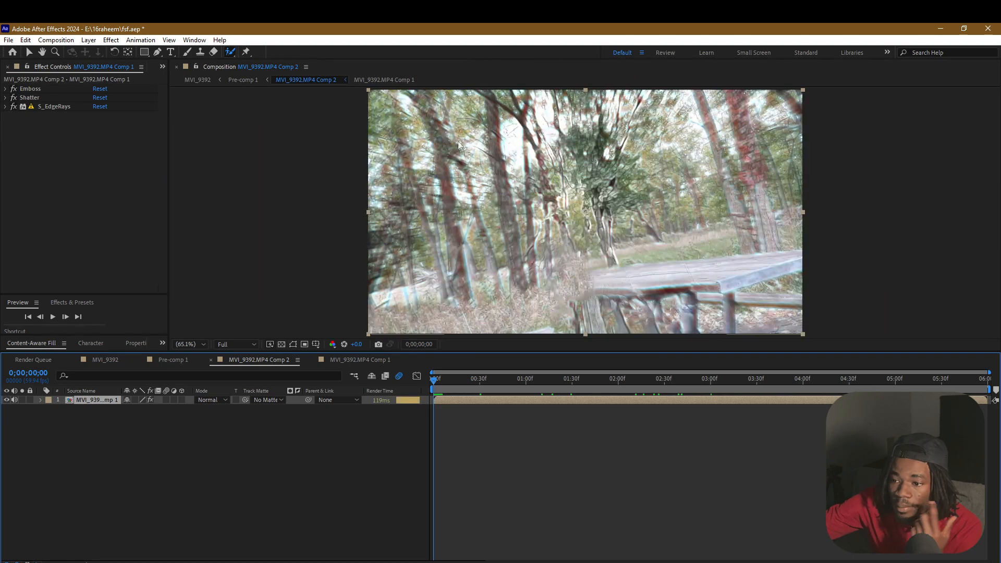
Disable the Emboss effect and set Shatter's view to Rendered, previewing the shattered background up to 0;00;00;41
click(11, 90)
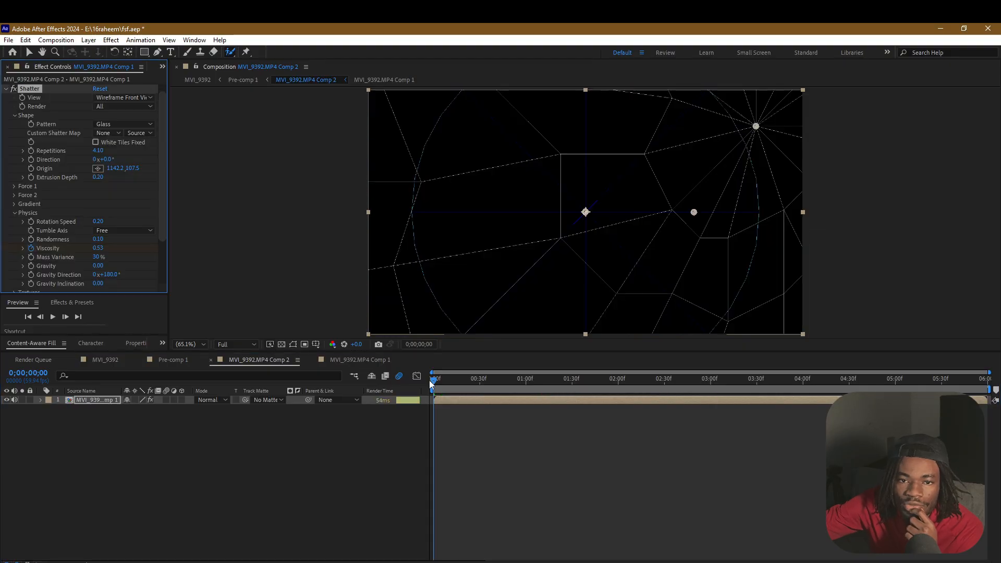
click(113, 98)
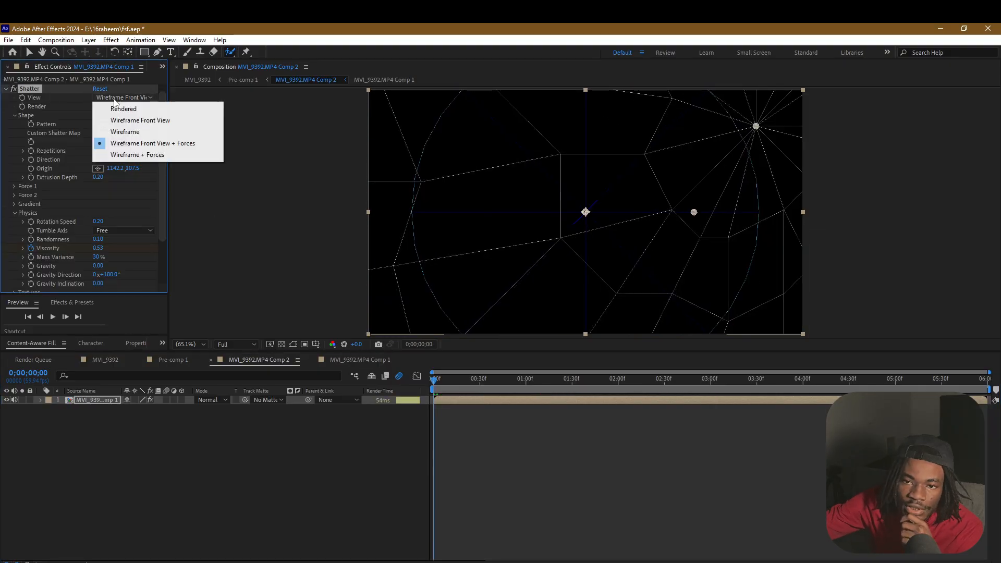
click(116, 109)
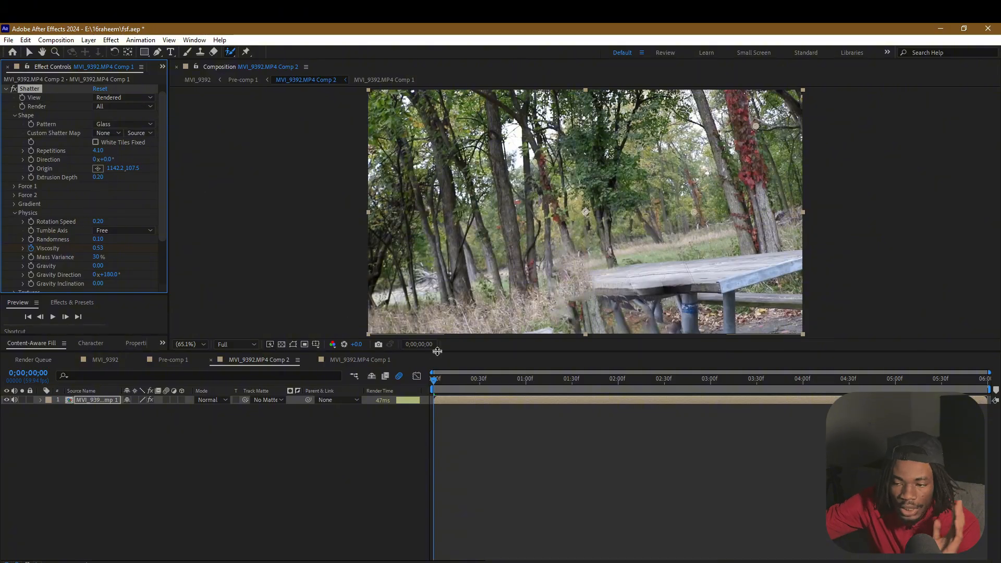
drag(442, 384, 496, 378)
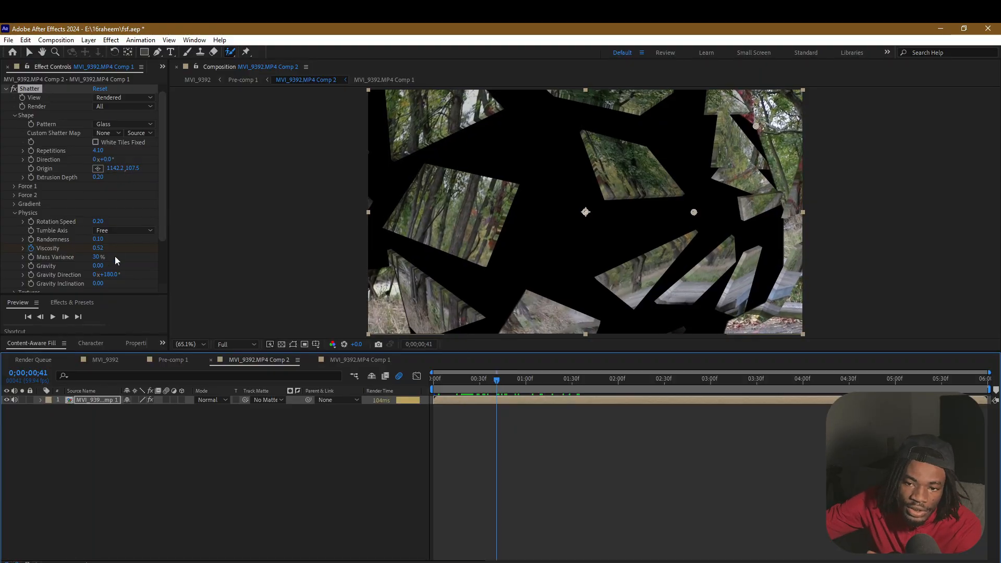
Set Shatter's Mass Variance to 41 % and preview the flying shards, ending at 0;00;00;33
drag(495, 378, 778, 417)
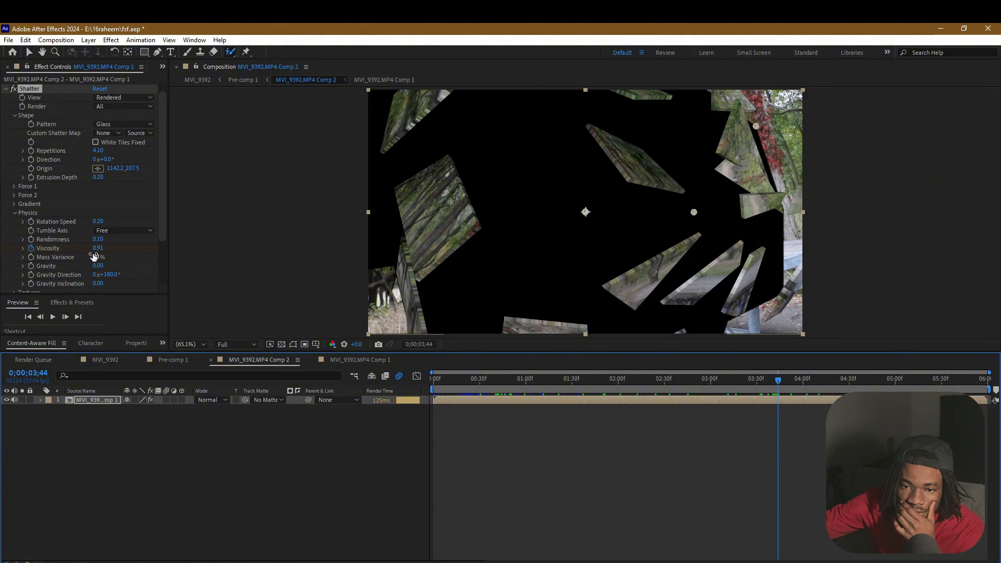
drag(93, 256, 97, 254)
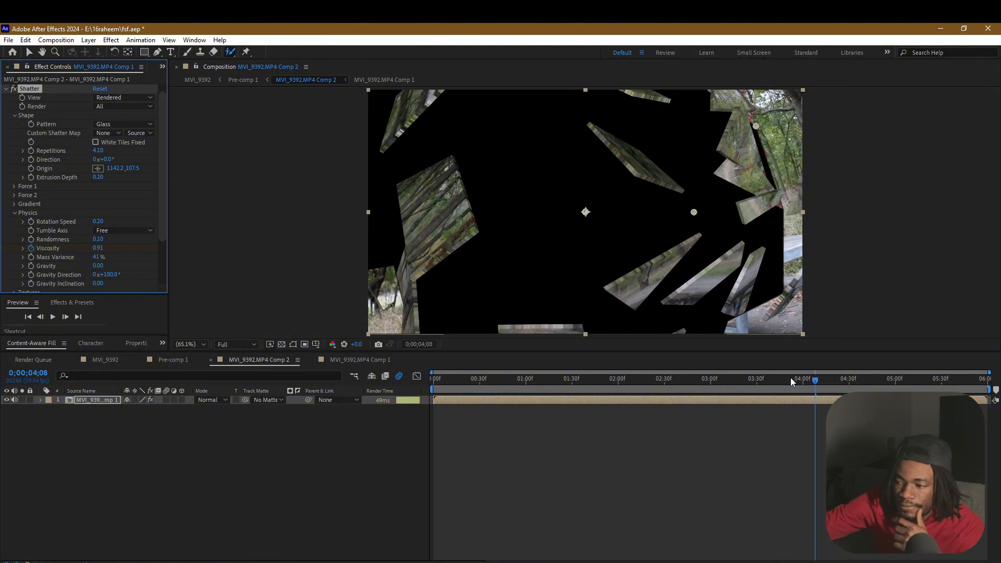
click(815, 382)
drag(817, 384, 484, 375)
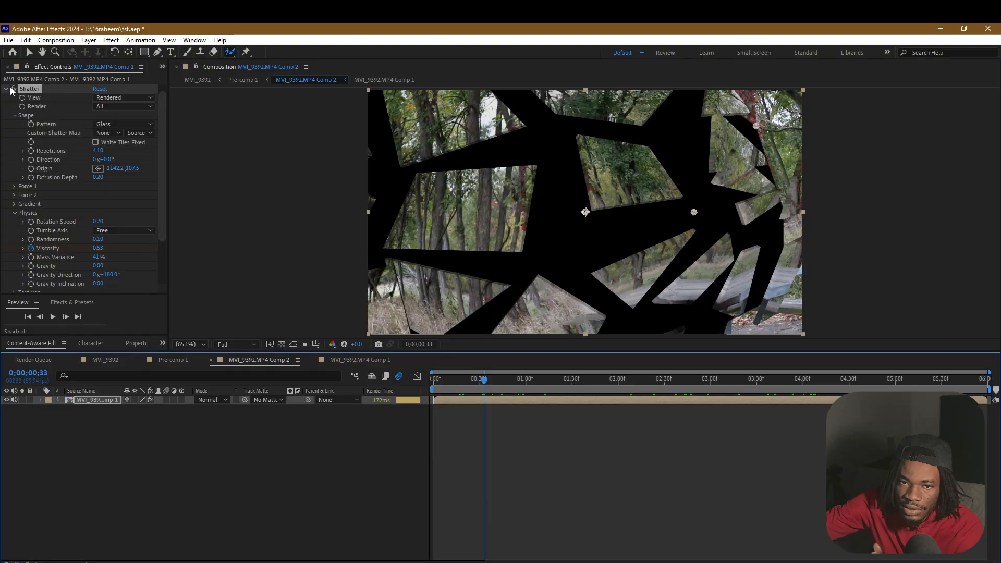
Set the Emboss effect's Direction to 31°, Relief to 4.80, Contrast to 139 and Blend With Original to 73 %
click(6, 89)
click(6, 90)
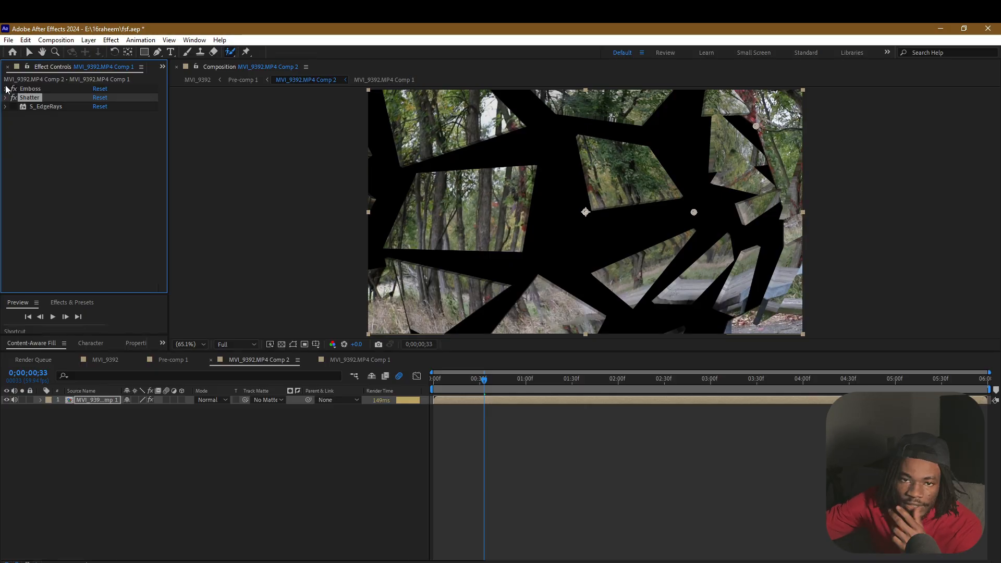
click(5, 89)
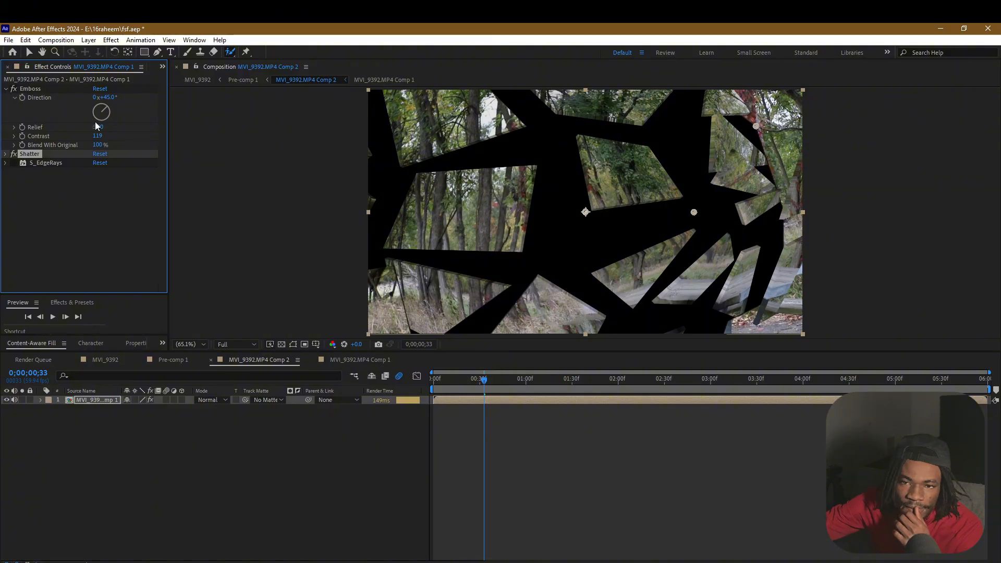
drag(475, 384, 429, 385)
drag(428, 381, 437, 383)
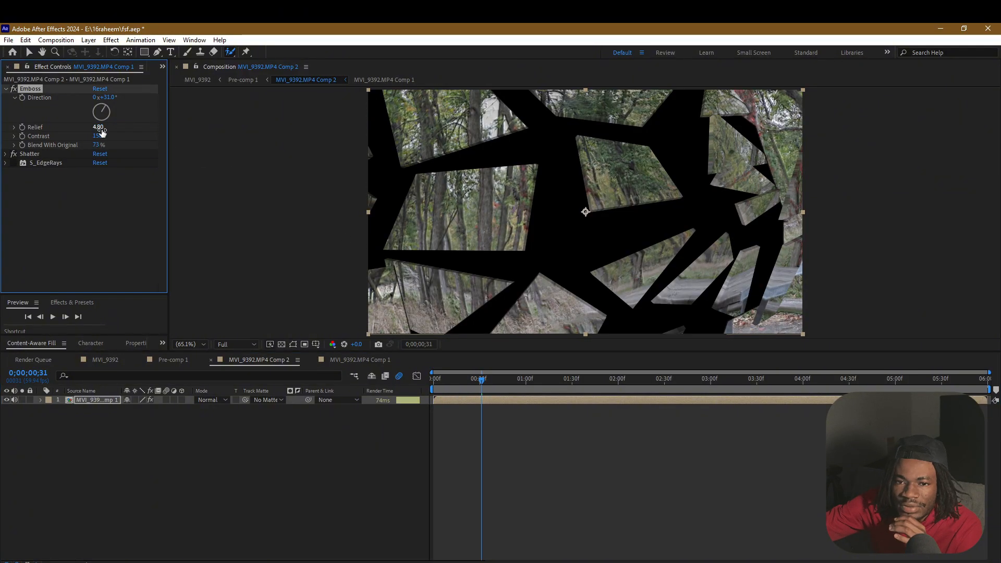
mouse_move(98, 136)
mouse_down()
mouse_move(79, 139)
mouse_move(92, 138)
mouse_up()
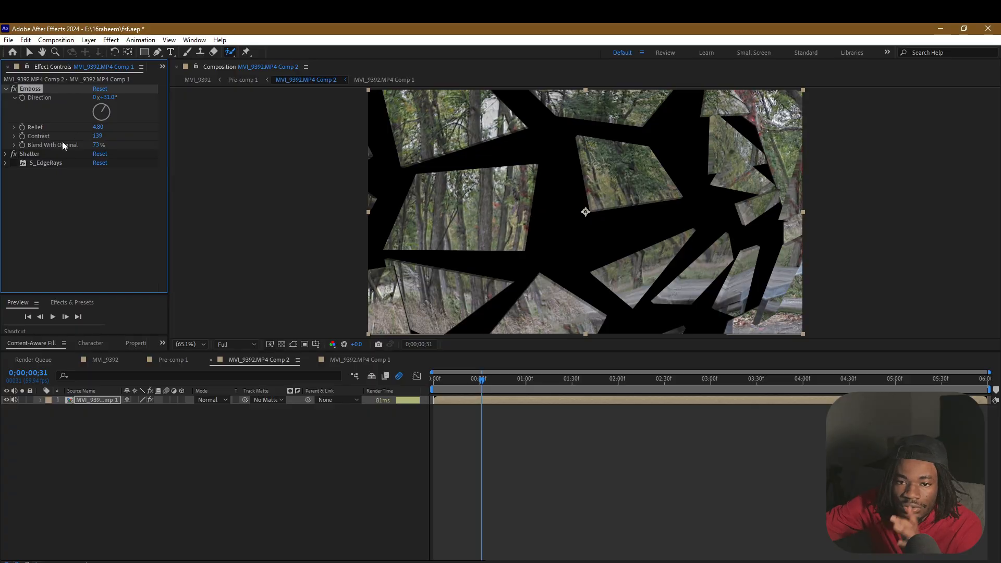
Enable the S_EdgeRays effect on the shattered background and set its Rays Length to 0.050
click(14, 164)
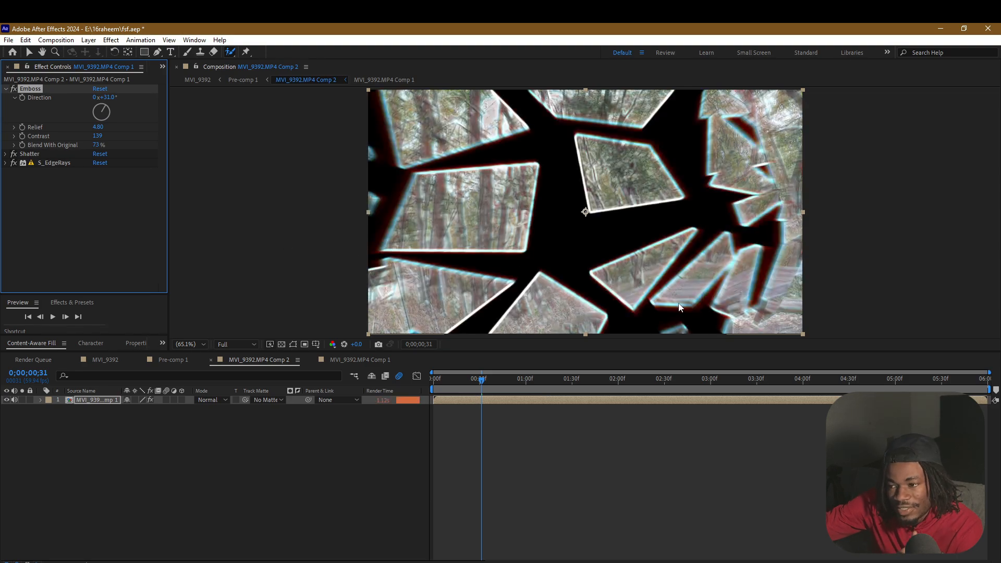
scroll(471, 198, up, 4)
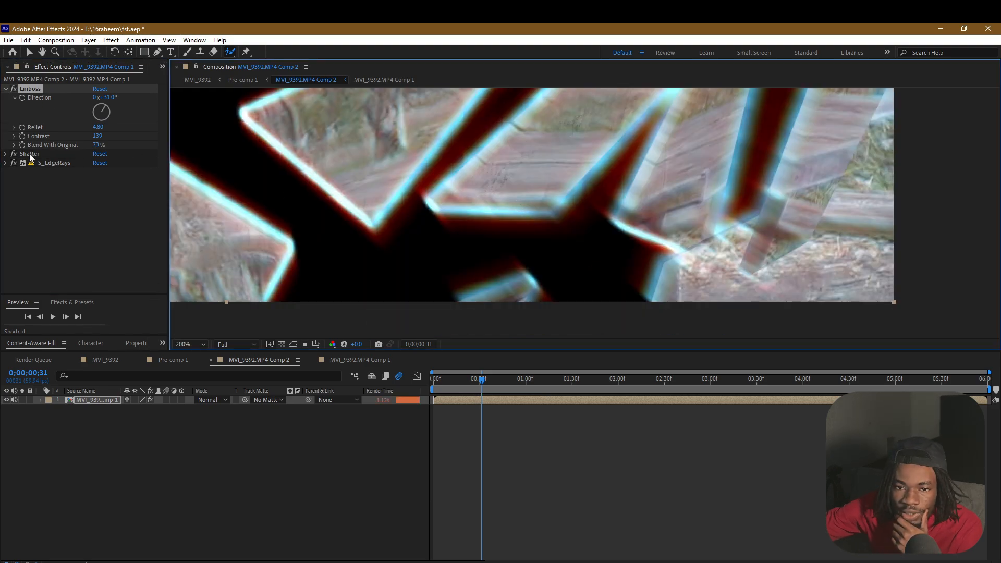
click(6, 163)
scroll(10, 169, down, 3)
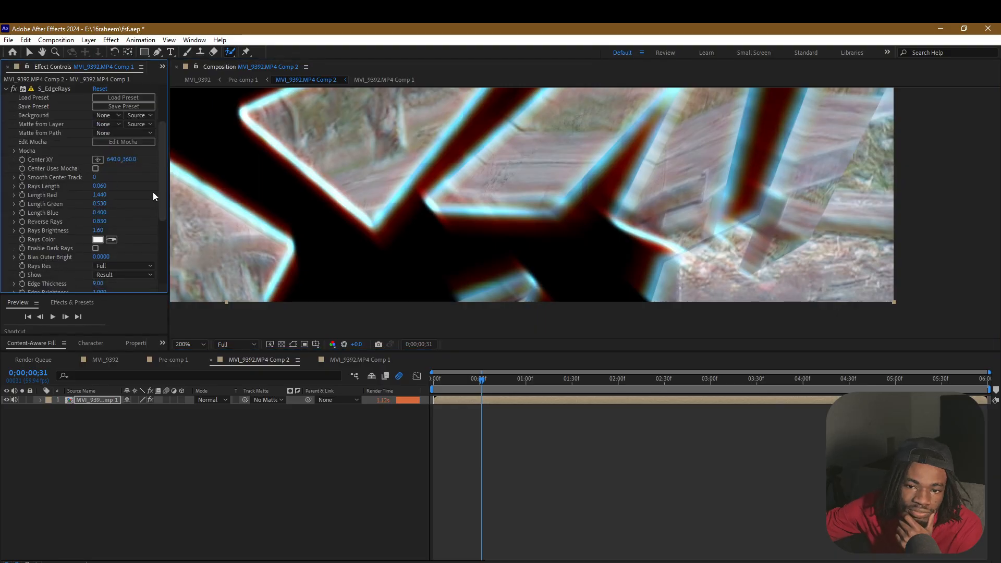
scroll(165, 201, down, 2)
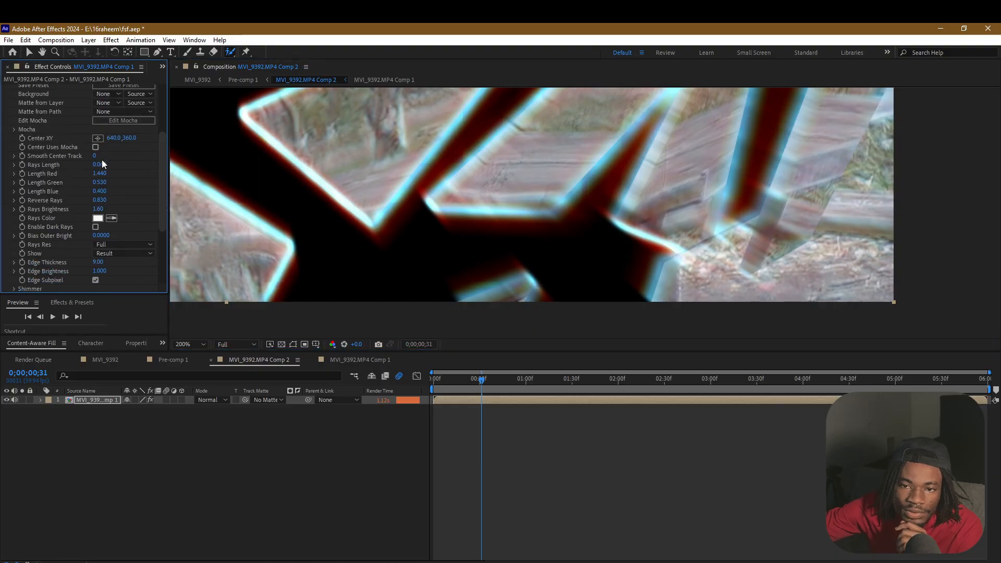
drag(94, 164, 101, 172)
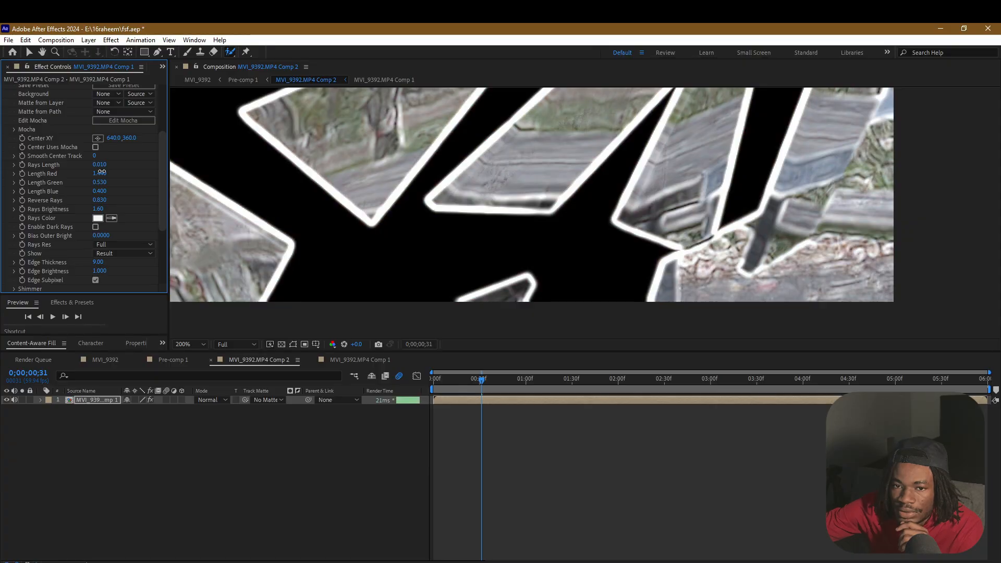
drag(102, 172, 104, 171)
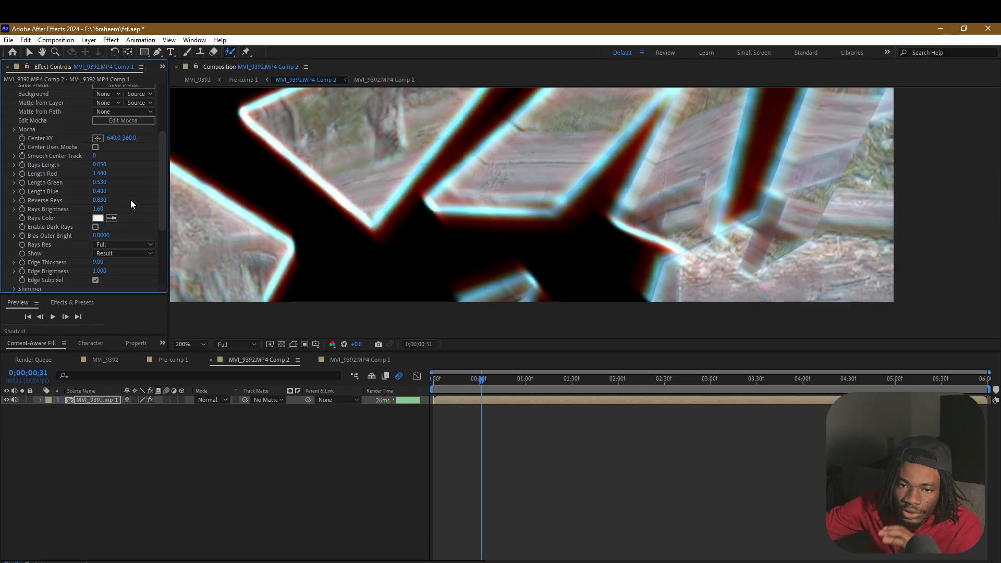
Set S_EdgeRays' Affect Alpha to 1.0, Rays From Alpha to 0.22, Rays Under Source to 0.18 and Source Opacity to 0.4
drag(165, 200, 170, 239)
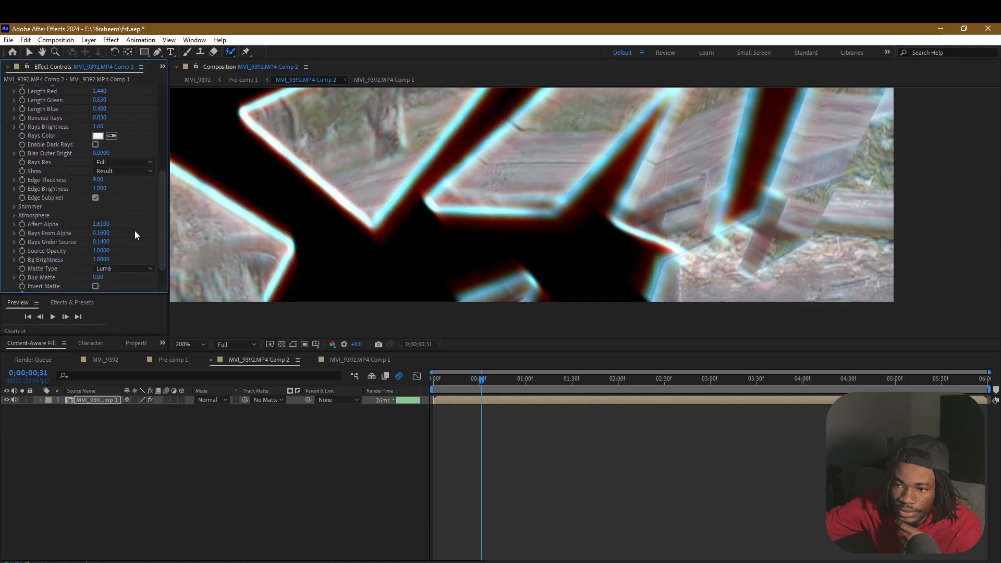
drag(98, 235, 98, 234)
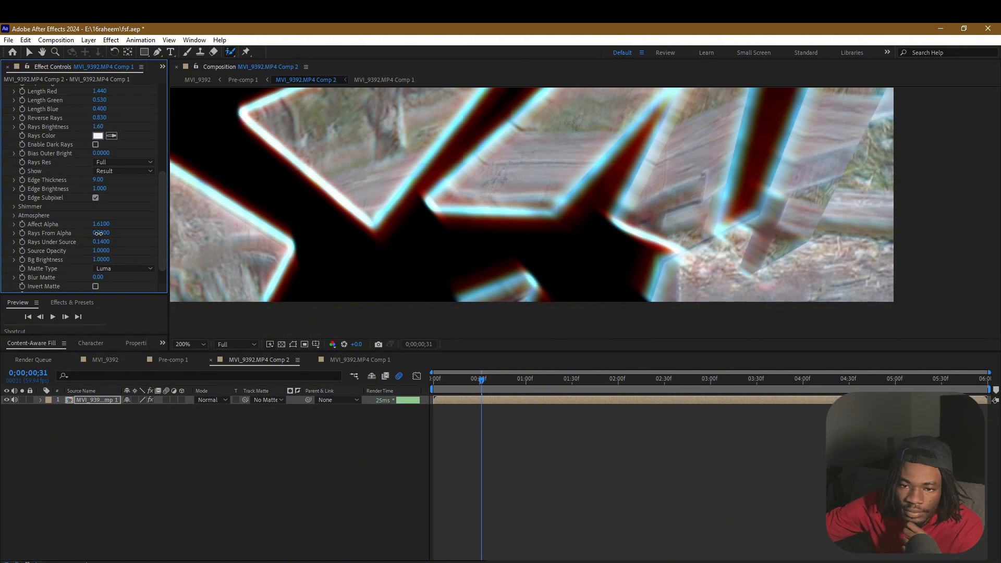
mouse_move(99, 234)
mouse_down()
mouse_move(84, 239)
mouse_move(92, 236)
mouse_move(81, 229)
mouse_move(107, 229)
mouse_move(11, 235)
mouse_move(50, 224)
mouse_move(100, 240)
mouse_up()
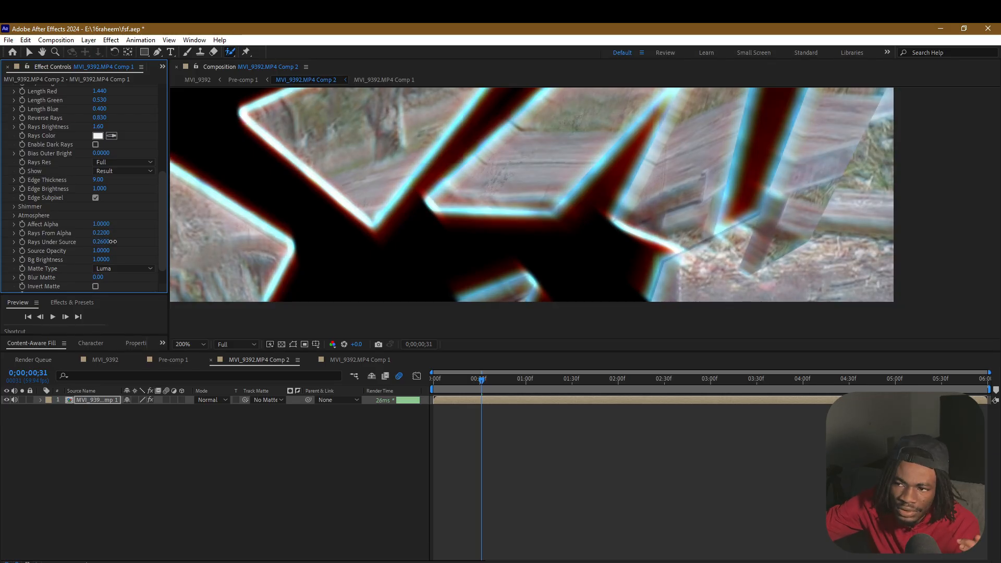
drag(112, 242, 82, 239)
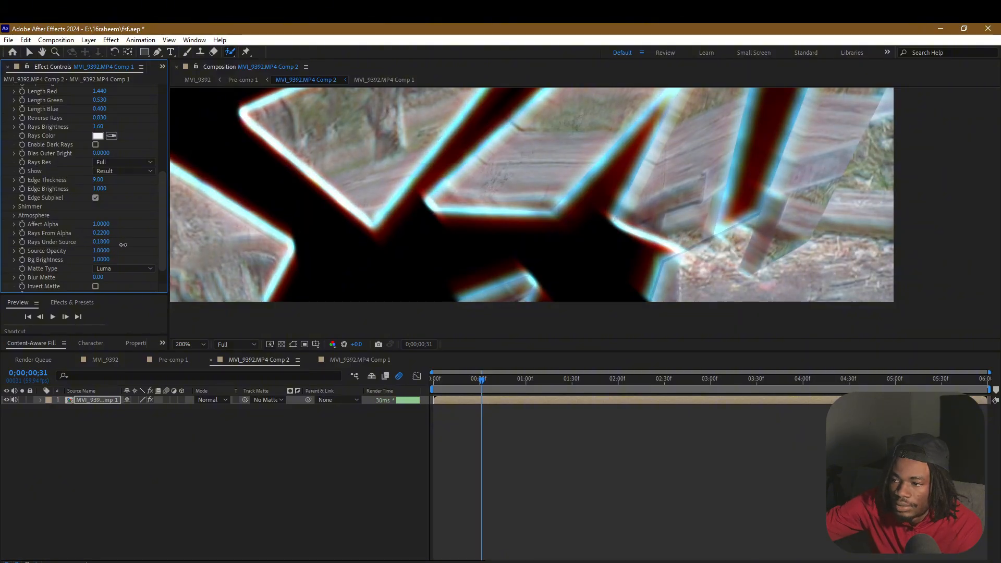
drag(123, 244, 87, 241)
Check the full frame and set S_EdgeRays' Source Opacity to 0.71, Affect Alpha to 1.33 and Rays From Alpha to 0
click(193, 344)
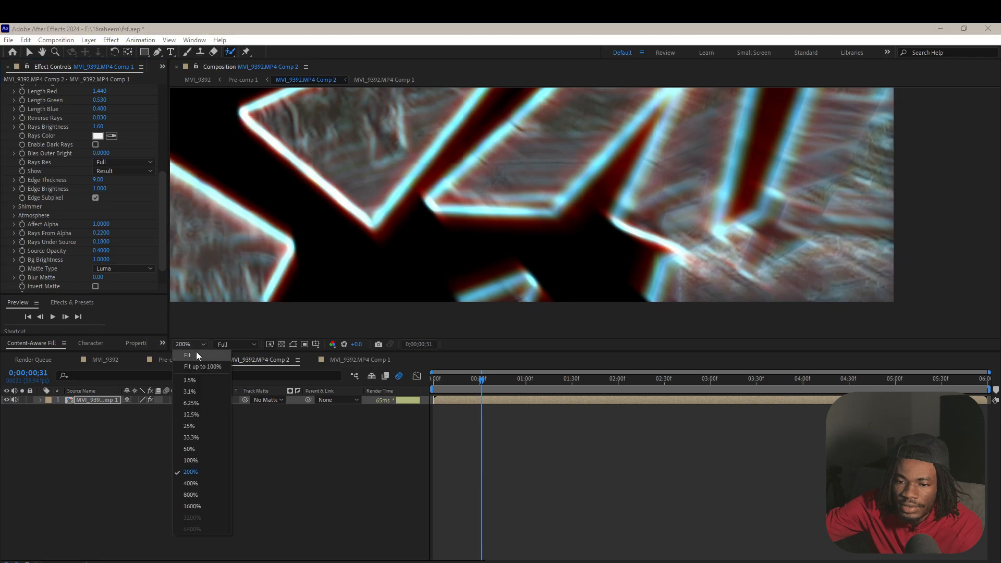
click(196, 355)
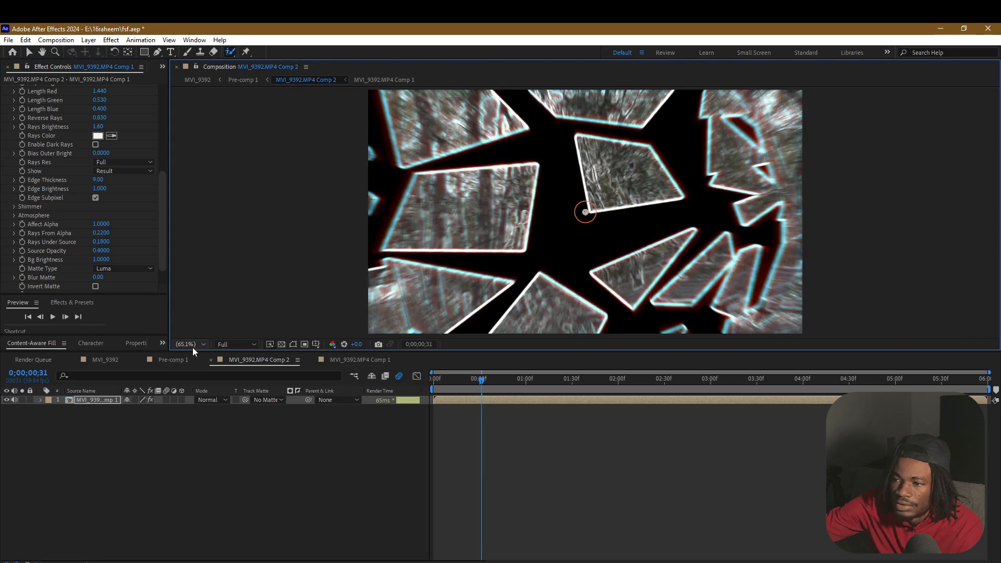
drag(101, 250, 117, 224)
click(101, 233)
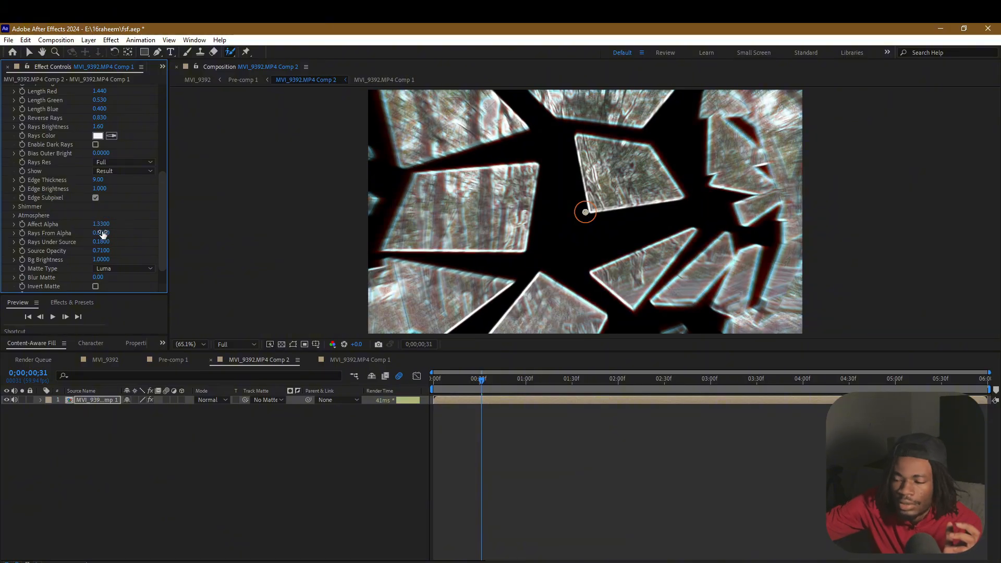
mouse_move(101, 233)
mouse_down()
mouse_move(130, 234)
mouse_move(111, 238)
mouse_up()
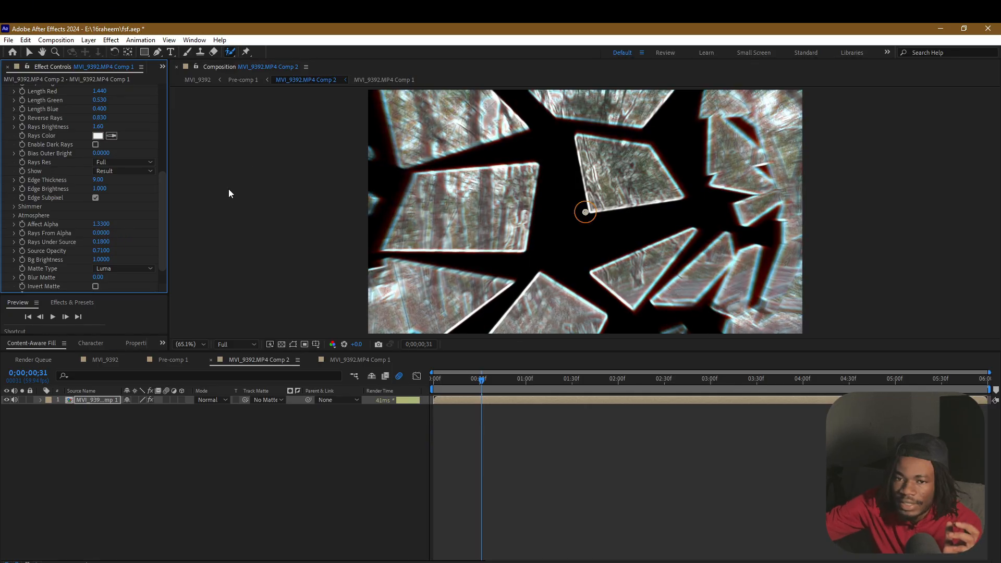
Set S_EdgeRays' Length Blue to 0.410, Length Green to 0.510, Length Red to 1.500 and Rays Length to -0.110
drag(161, 203, 159, 171)
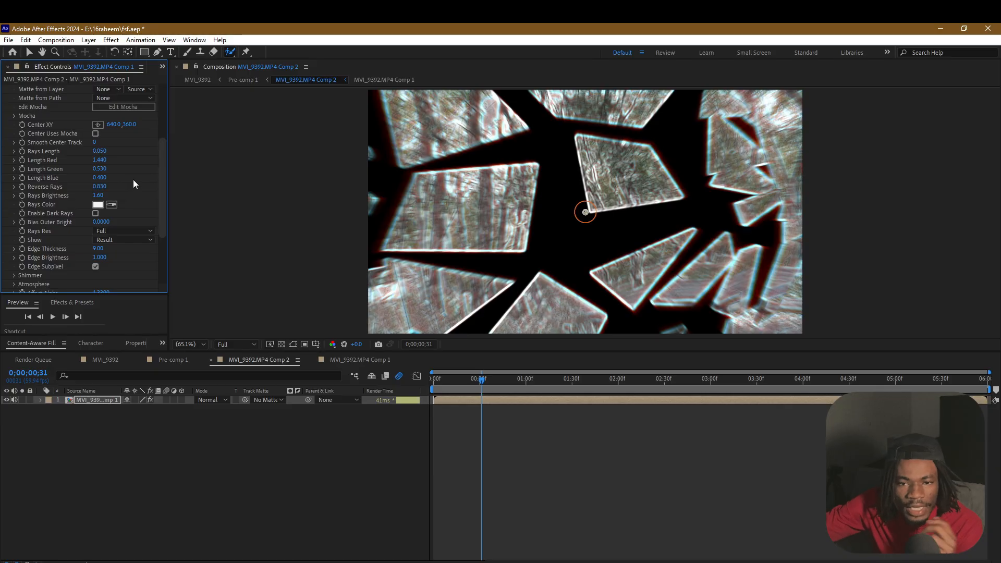
drag(101, 196, 88, 197)
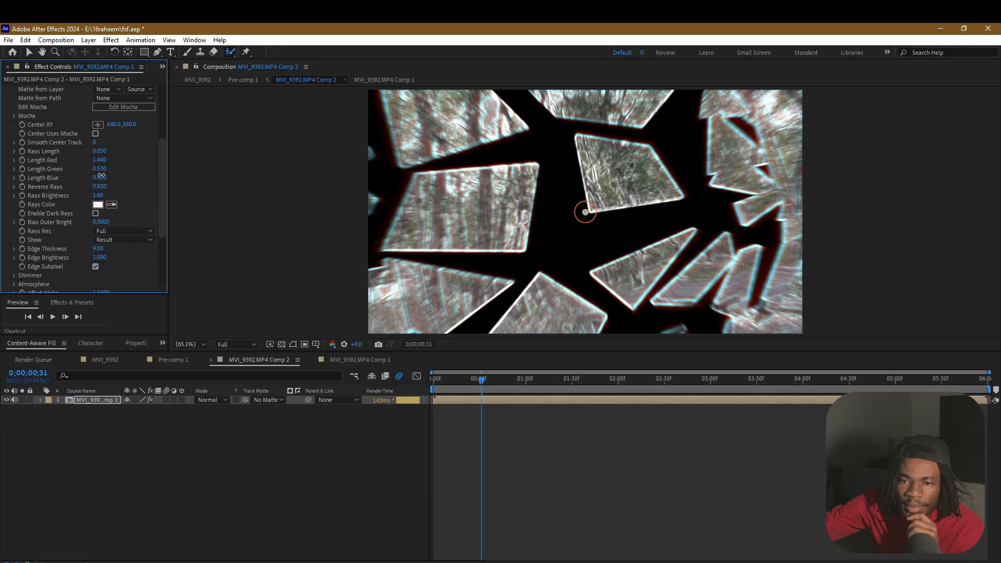
drag(105, 174, 105, 169)
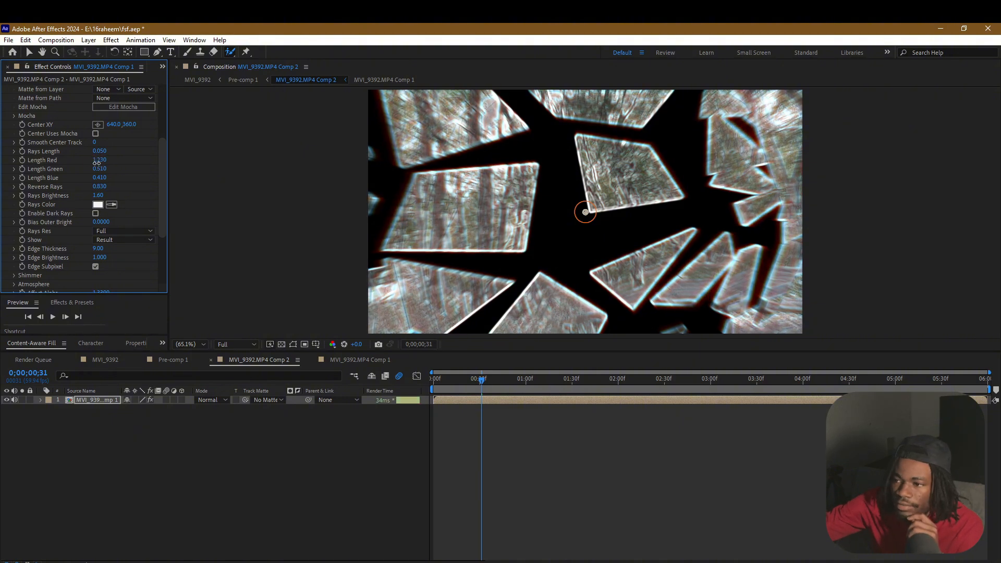
drag(96, 163, 101, 157)
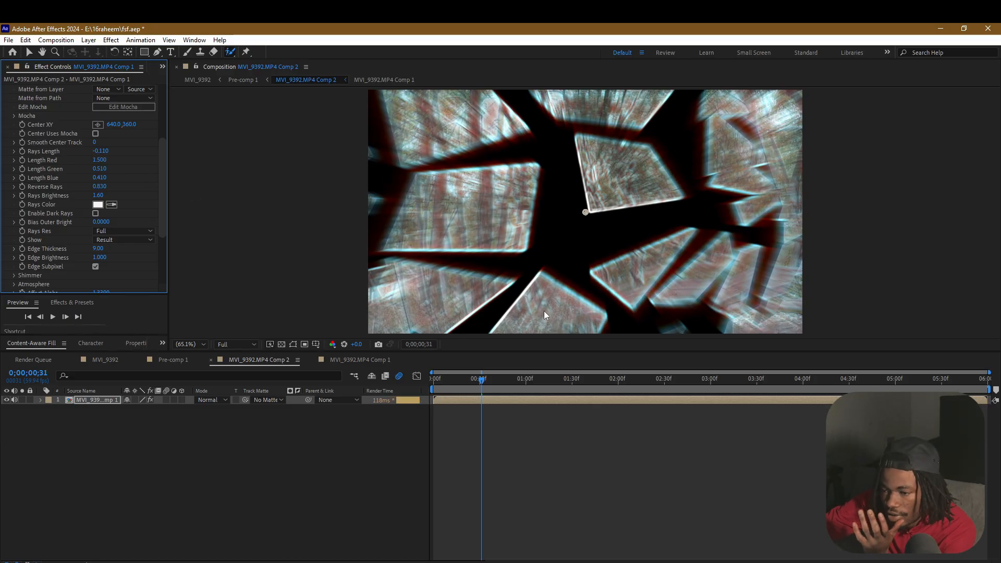
drag(160, 191, 161, 124)
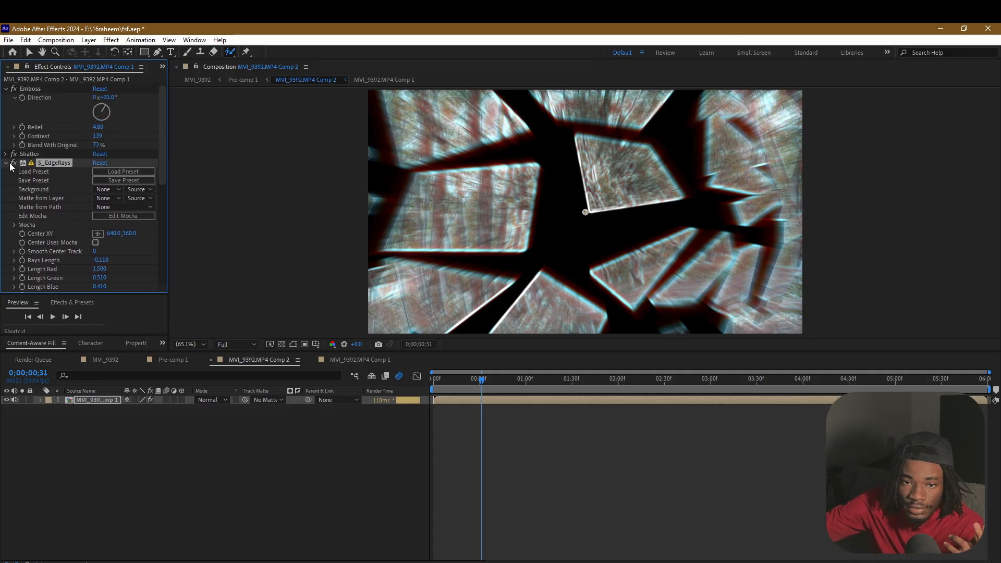
Make the MVI_9392.MP4 Comp 2 layer visible in Pre-comp 1 and preview the composite up to 0;00;00;55
drag(485, 381, 379, 372)
click(177, 360)
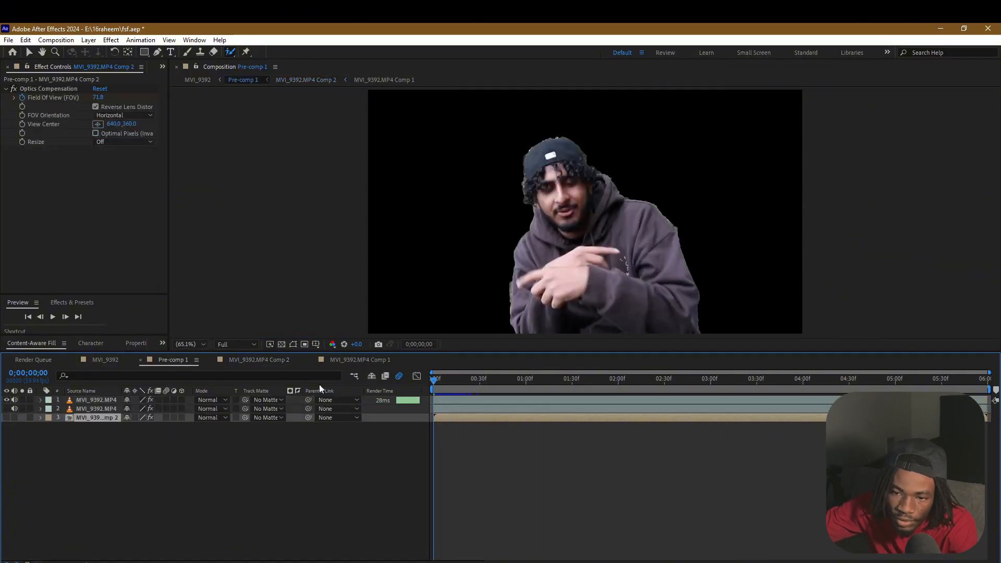
click(6, 418)
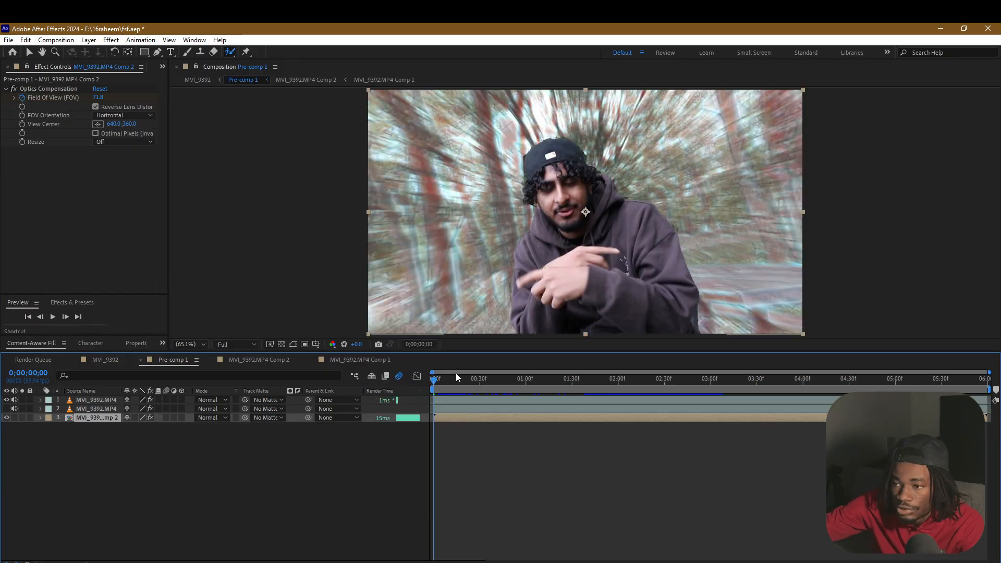
drag(433, 380, 325, 364)
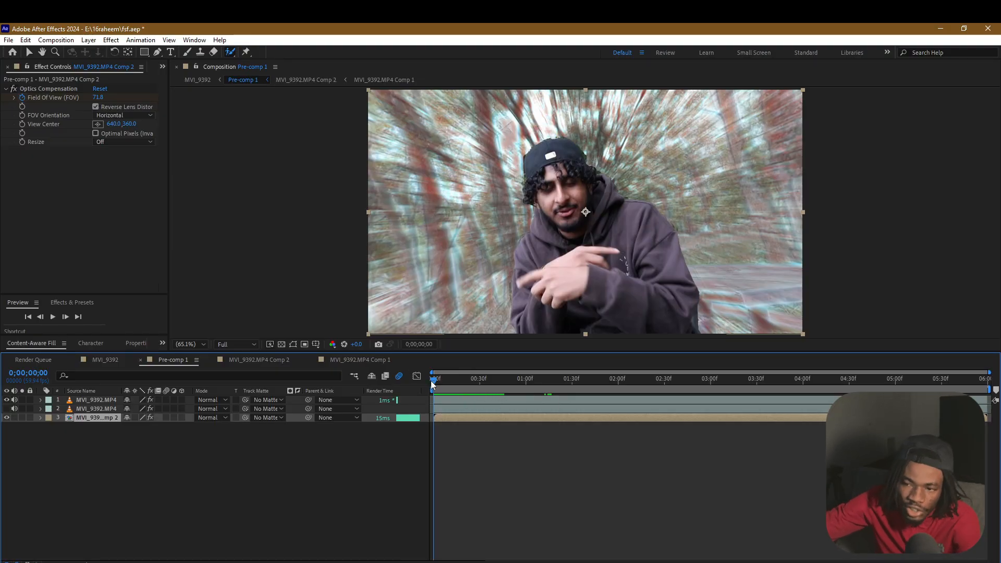
drag(435, 380, 518, 385)
Compare MVI_9392.MP4 Comp 2 with and without Emboss, then set its Contrast to 75 and Blend With Original to 100 %
click(254, 359)
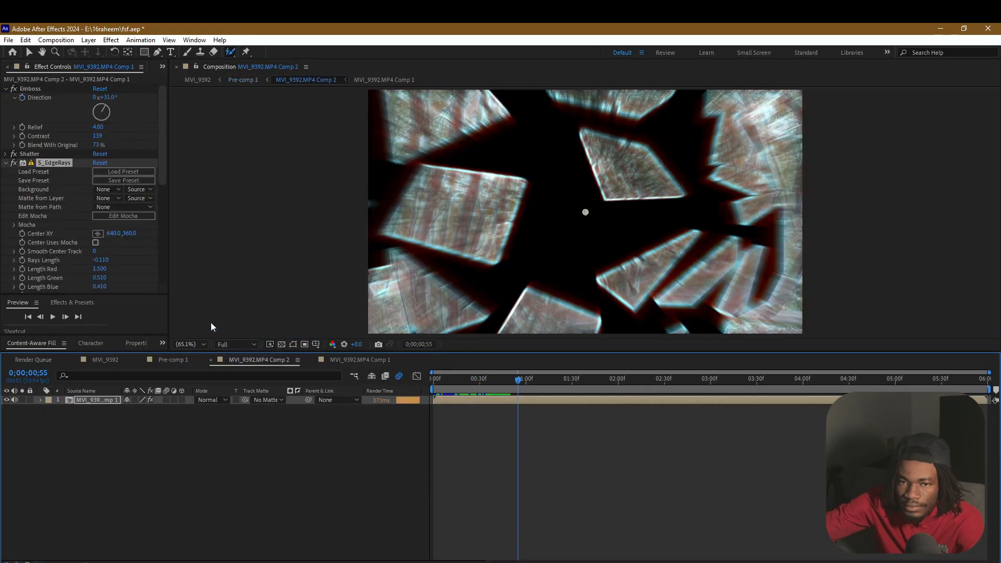
click(13, 89)
click(13, 89)
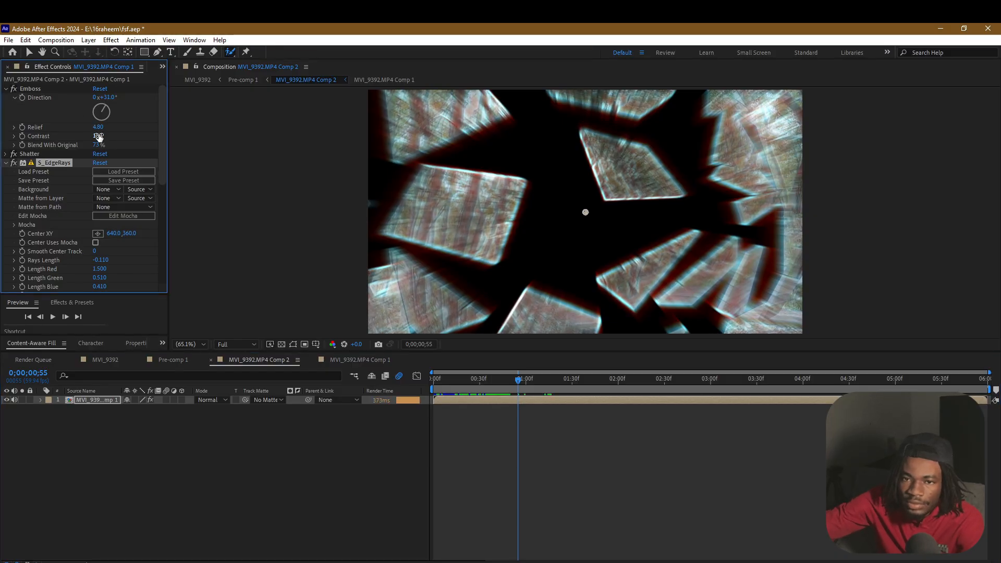
drag(98, 135, 122, 135)
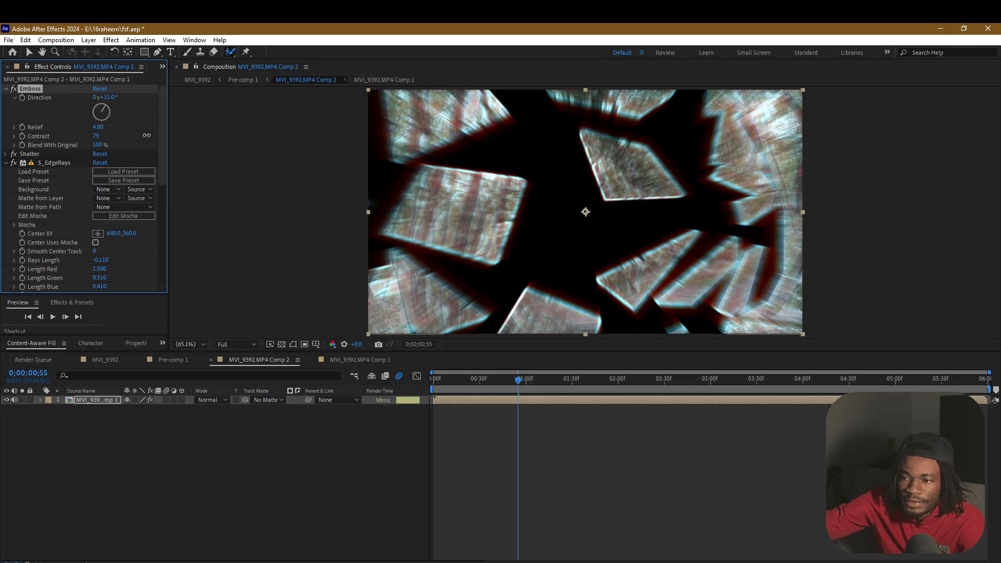
Collapse the Emboss and S_EdgeRays settings and return to Pre-comp 1 to view the background behind the man
click(4, 90)
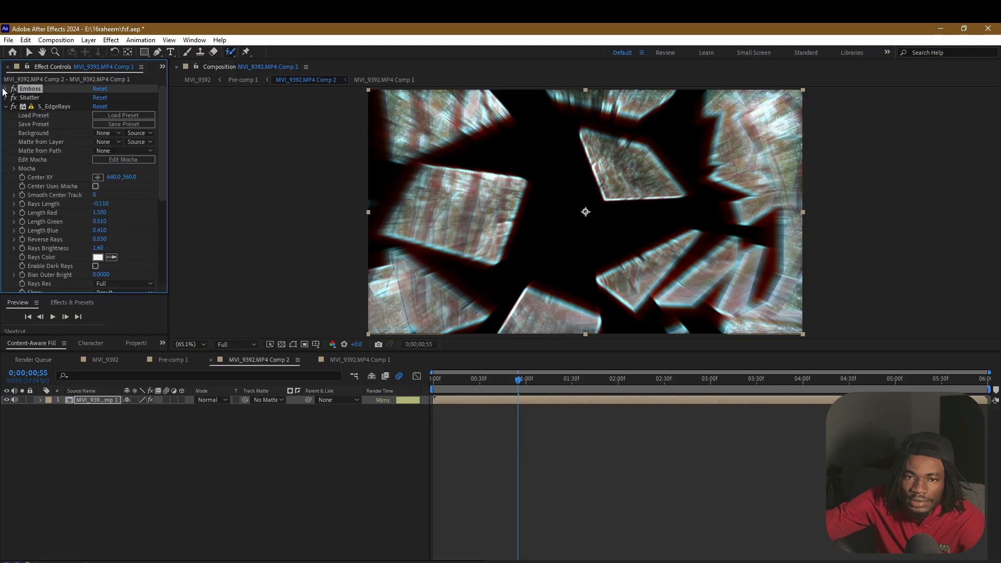
click(6, 107)
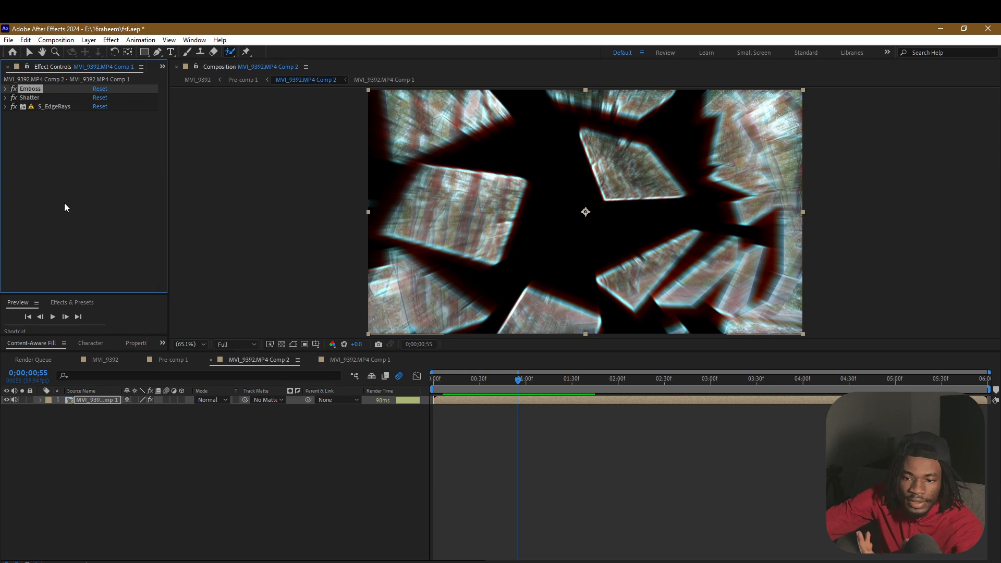
click(168, 362)
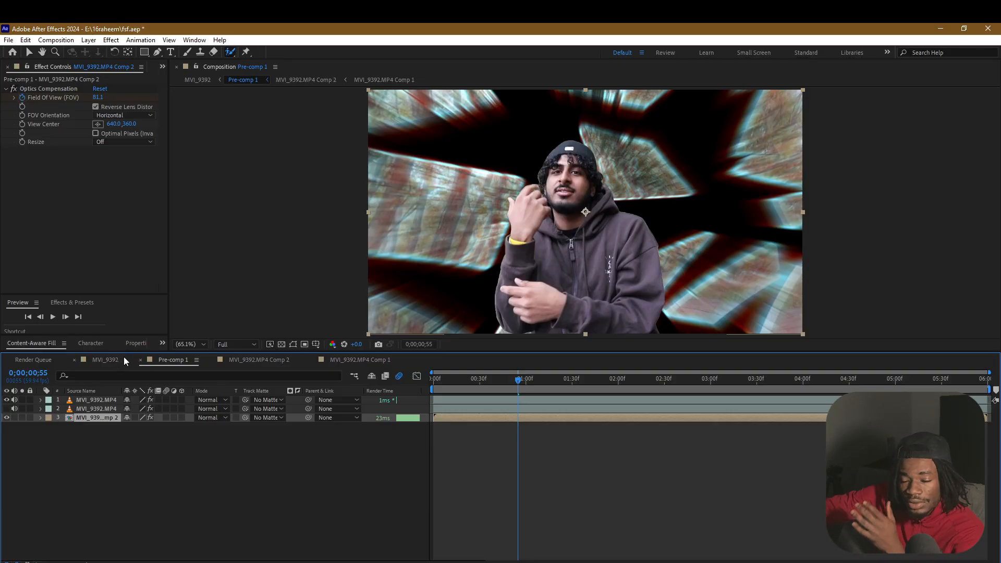
Try the Crescents and Planks patterns for Shatter in MVI_9392.MP4 Comp 2, and set its Pattern to Puzzle
click(259, 360)
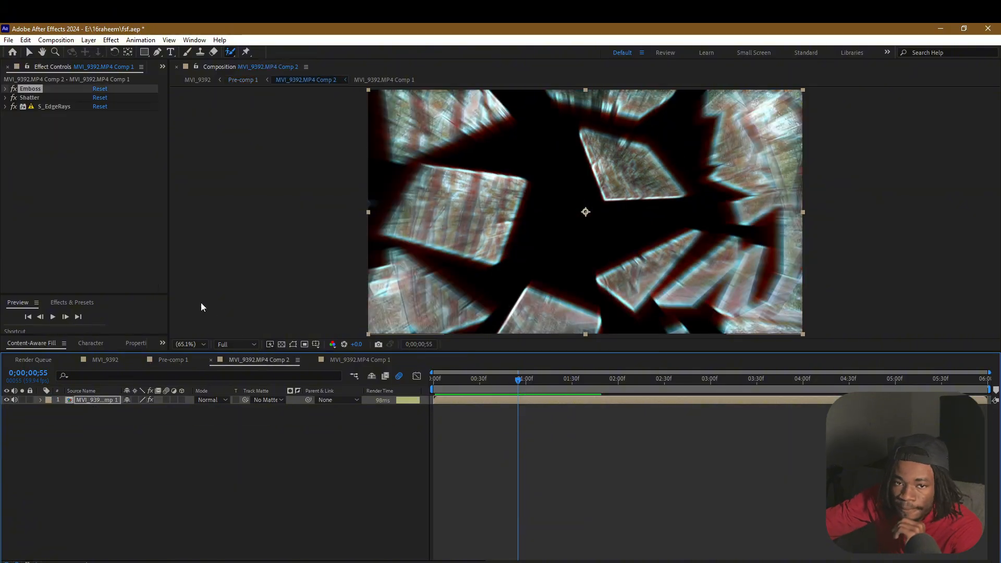
click(5, 98)
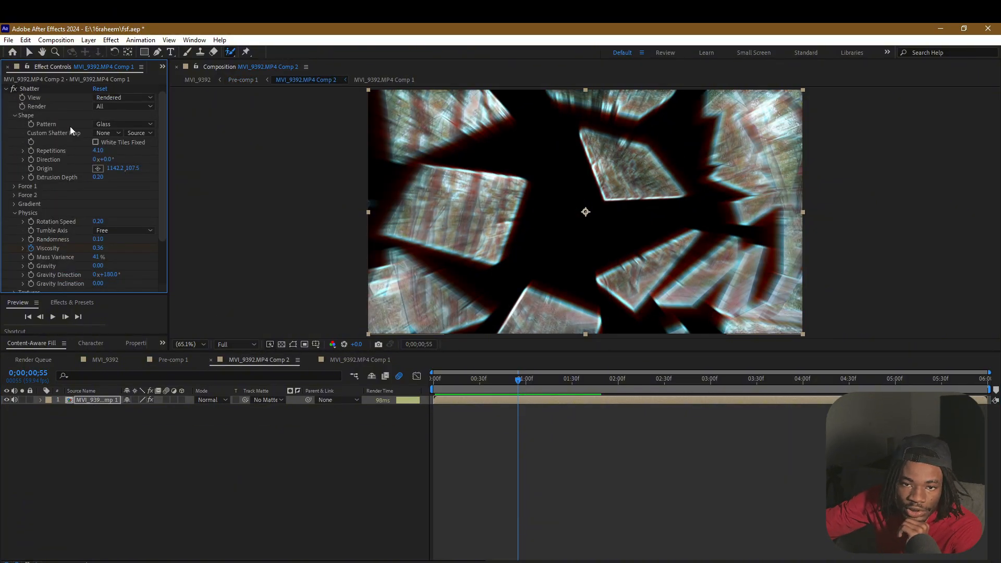
click(14, 115)
click(14, 119)
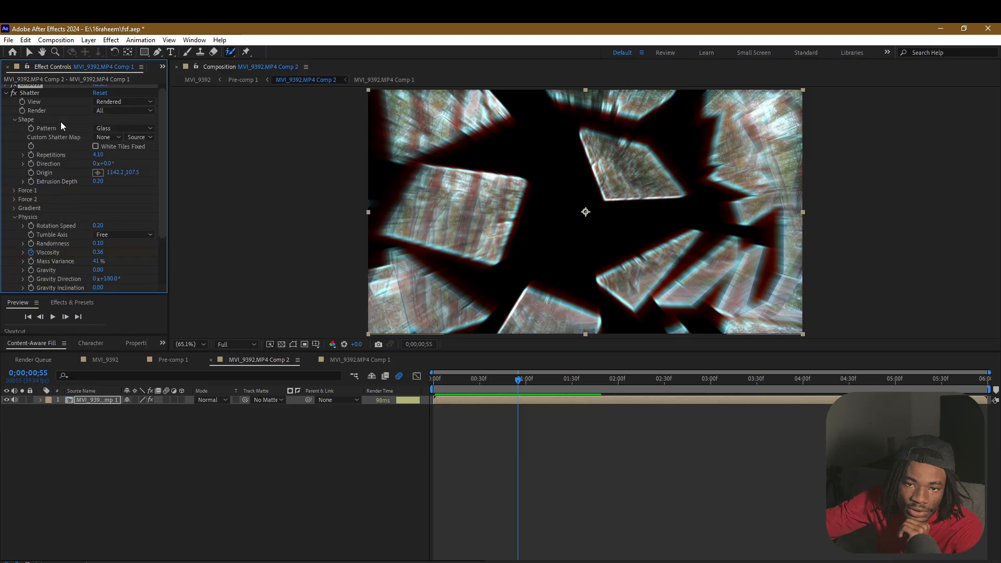
click(126, 128)
click(139, 189)
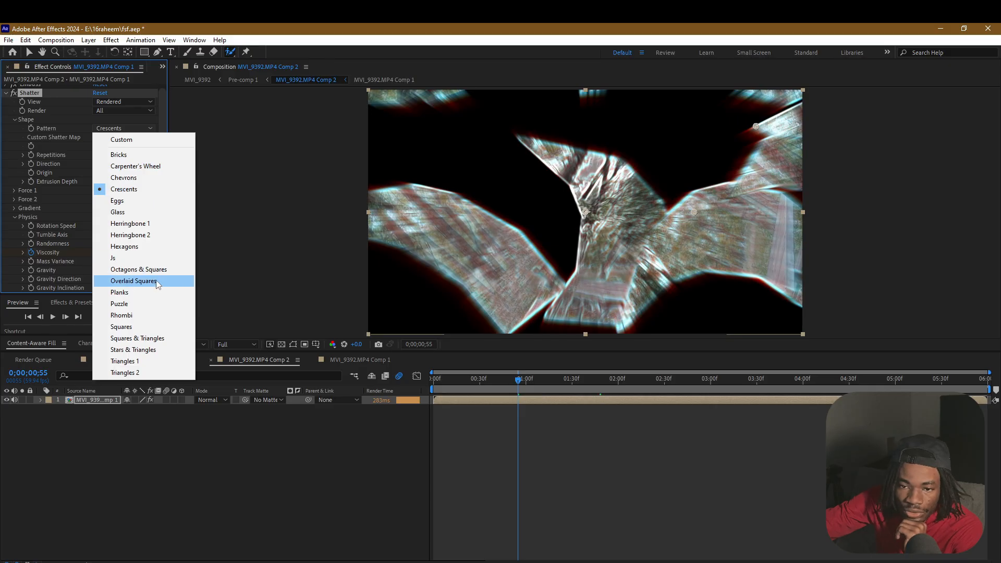
click(152, 292)
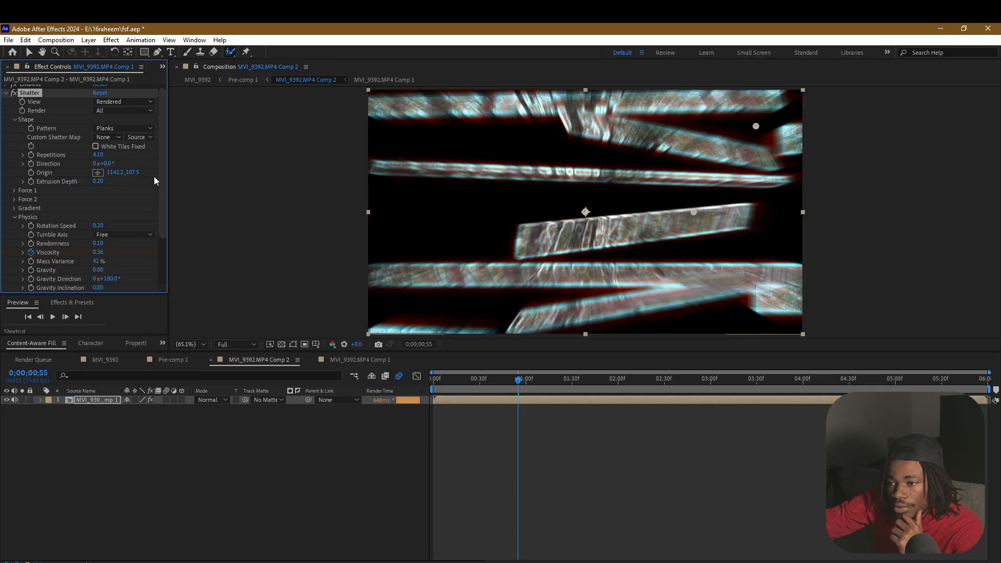
click(129, 127)
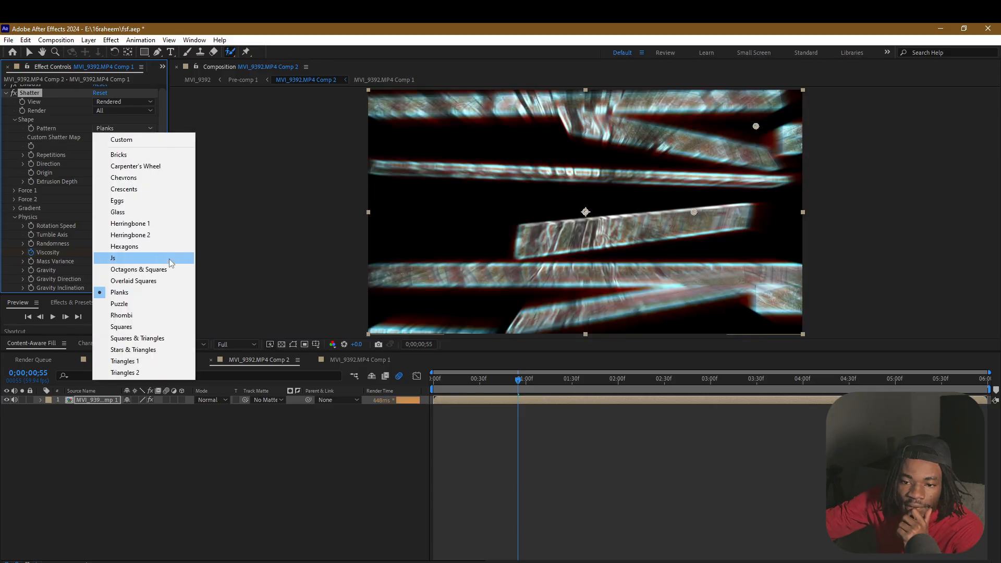
click(166, 304)
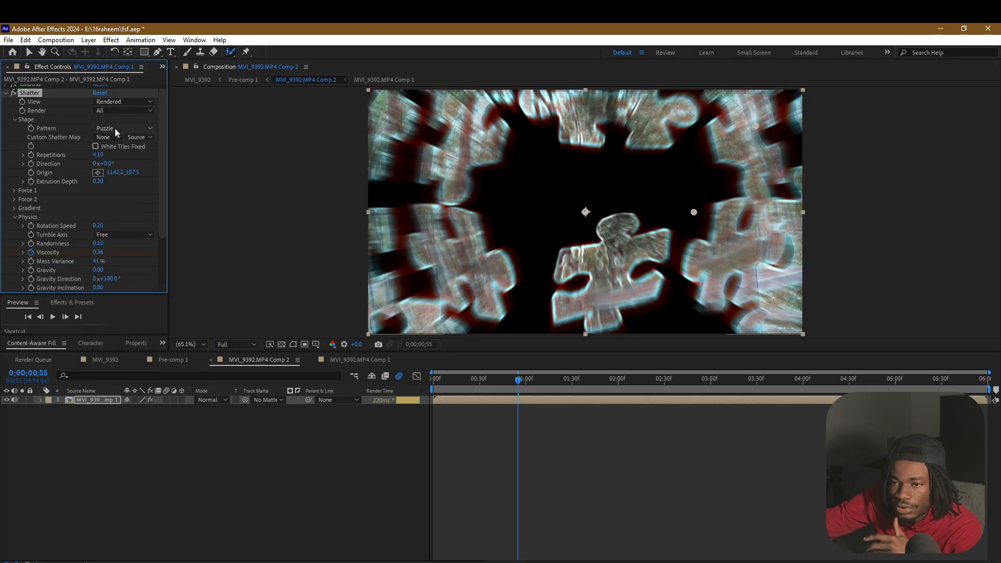
click(115, 129)
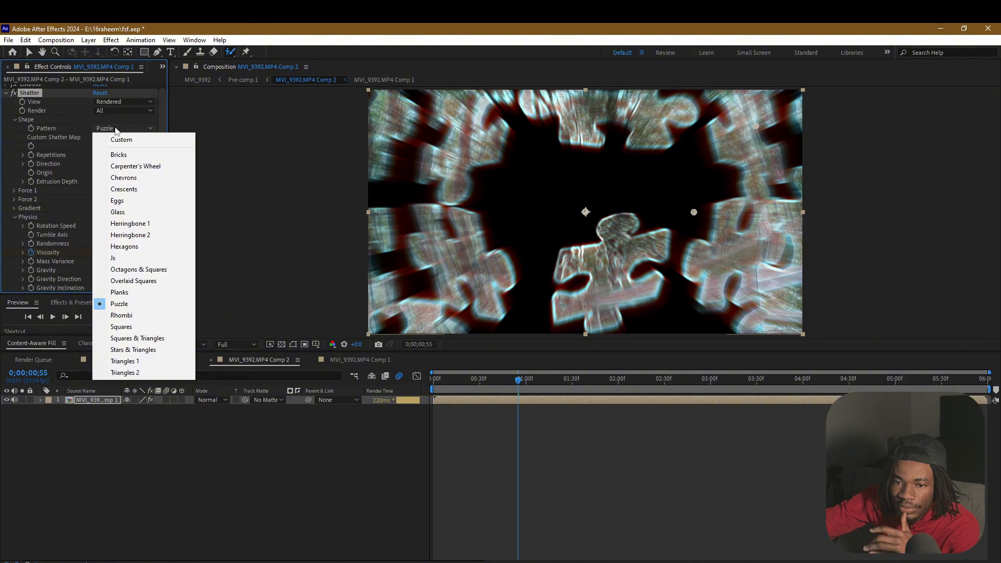
click(220, 466)
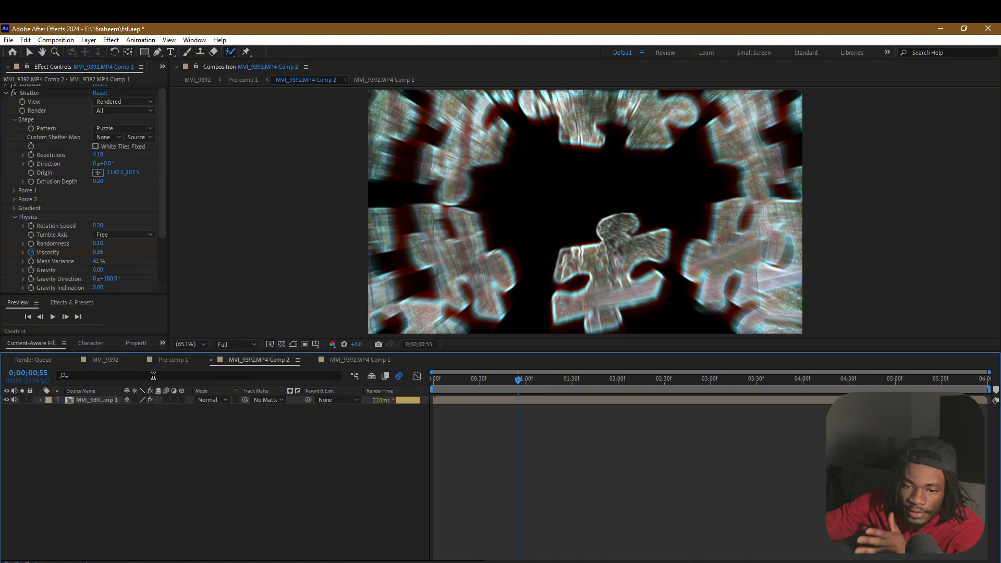
From the first frame, enable Exposure and S_Glow on the top MVI_9392.MP4 layer in Pre-comp 1 and preview up to 0;00;00;34
click(97, 359)
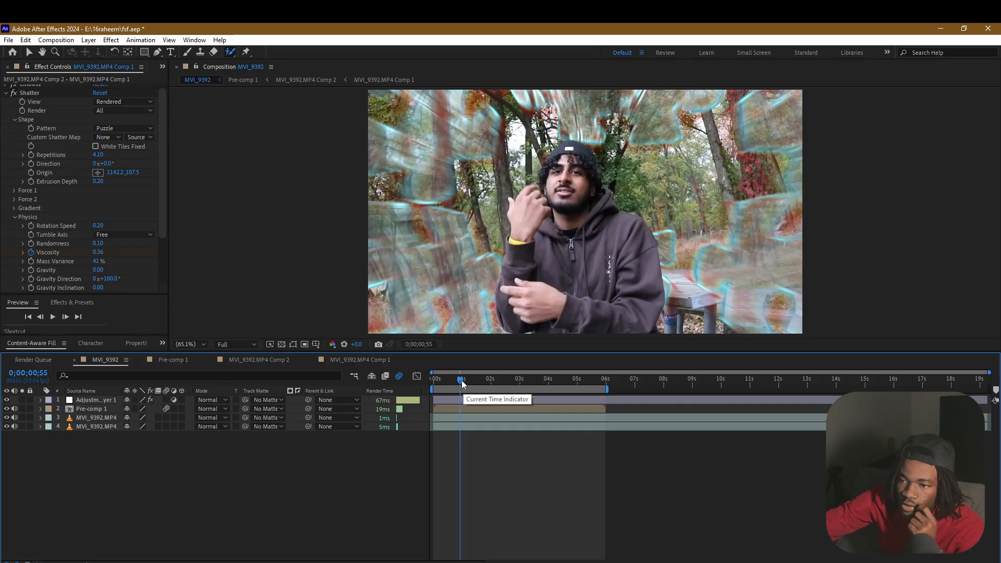
drag(465, 388, 427, 383)
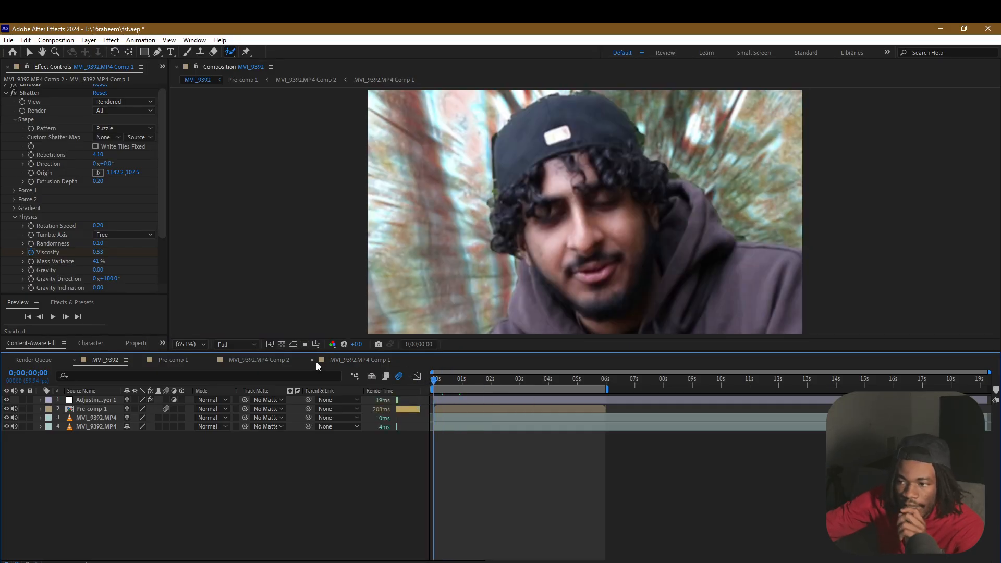
click(159, 361)
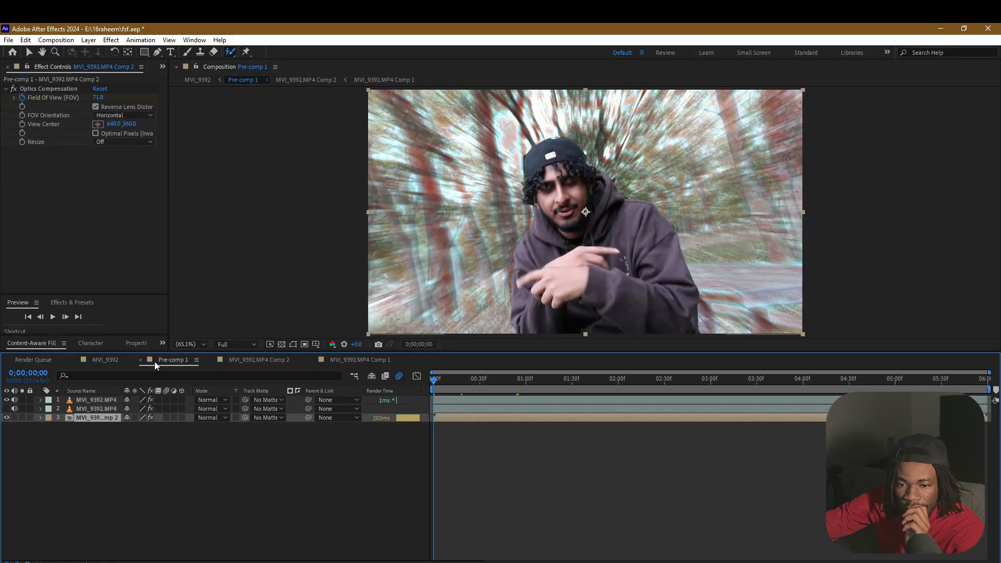
click(102, 402)
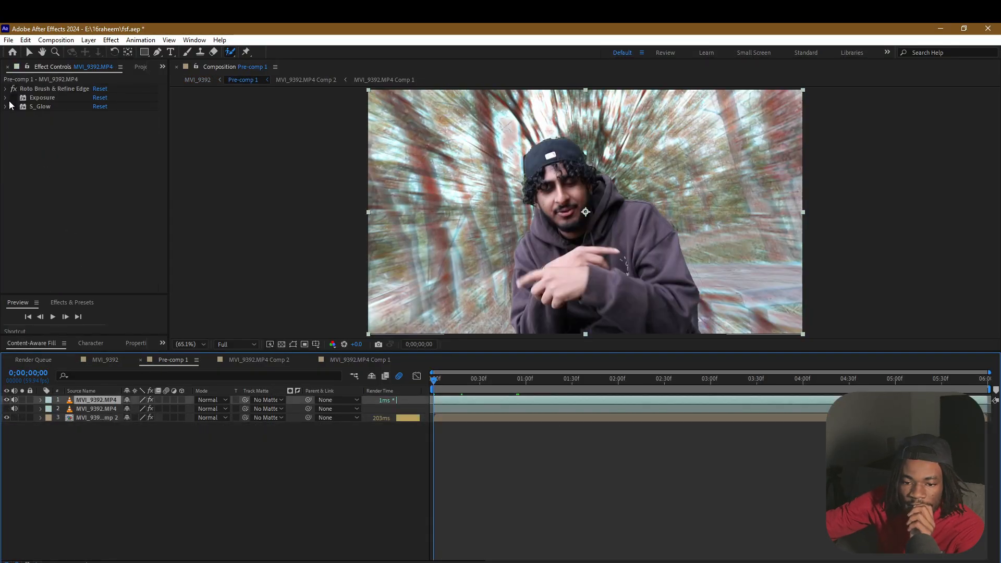
click(16, 108)
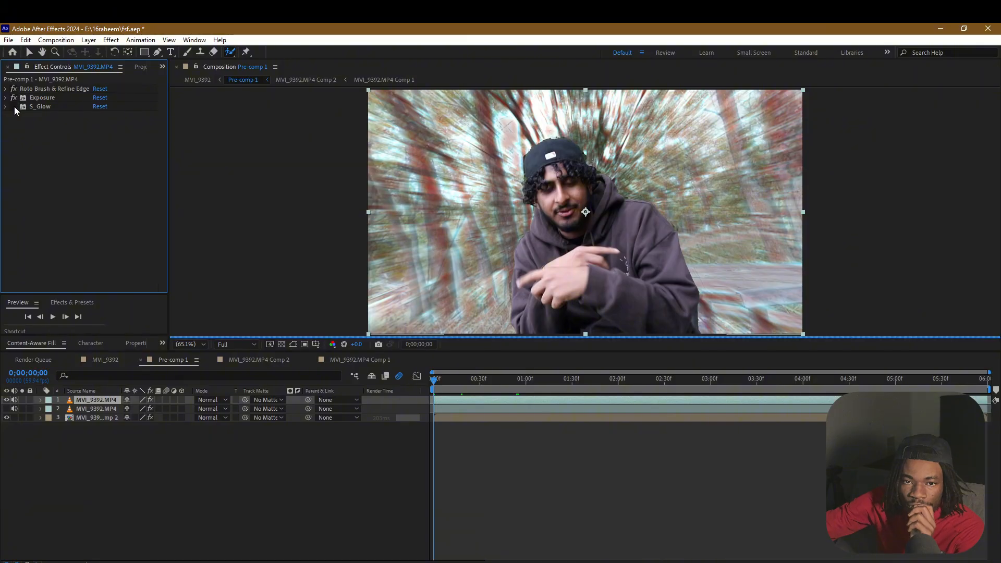
click(14, 107)
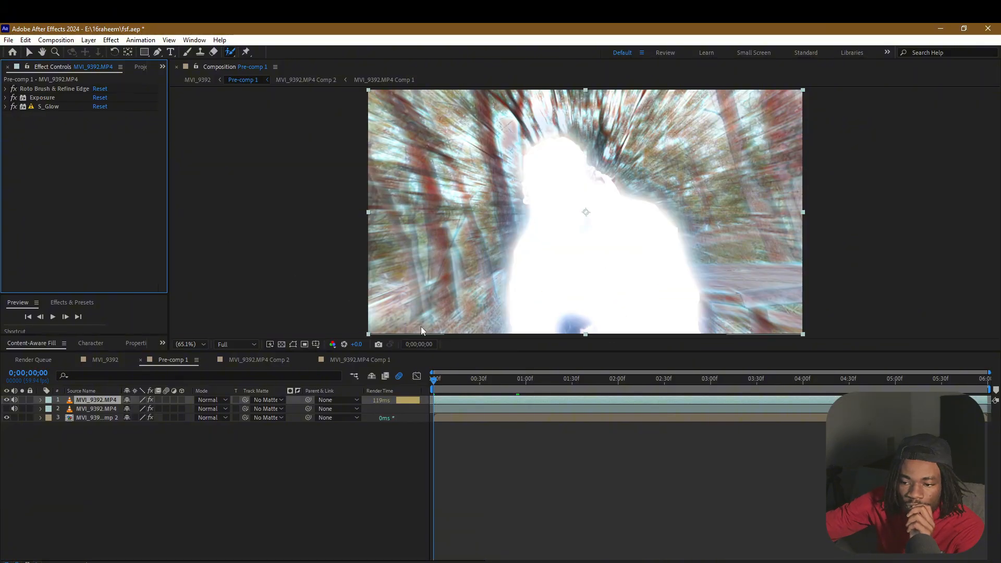
drag(435, 385, 484, 369)
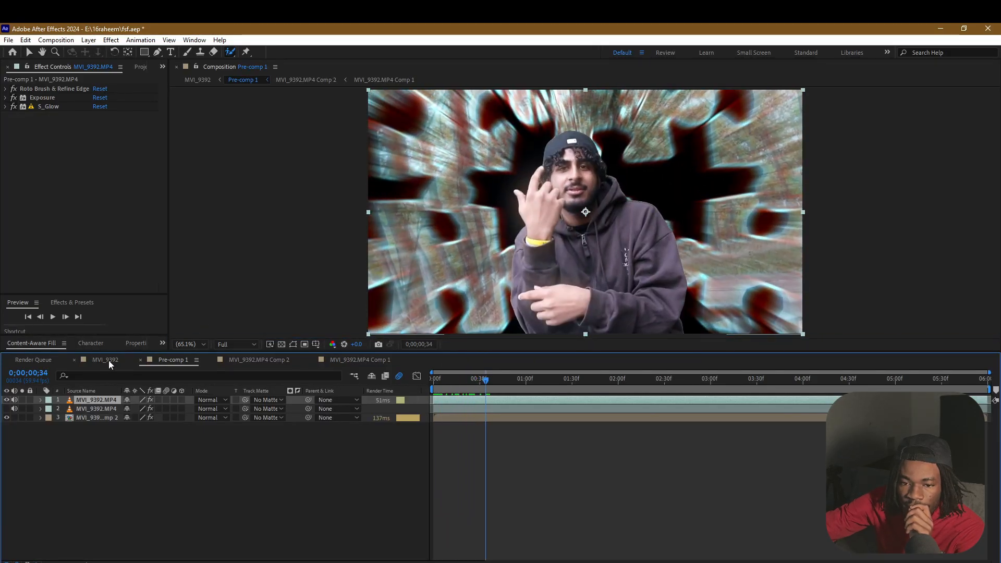
Open Adjustment Layer 1's effects in the MVI_9392 composition and preview the composite from 0;00;00;34 back to the first frame
click(107, 361)
click(438, 402)
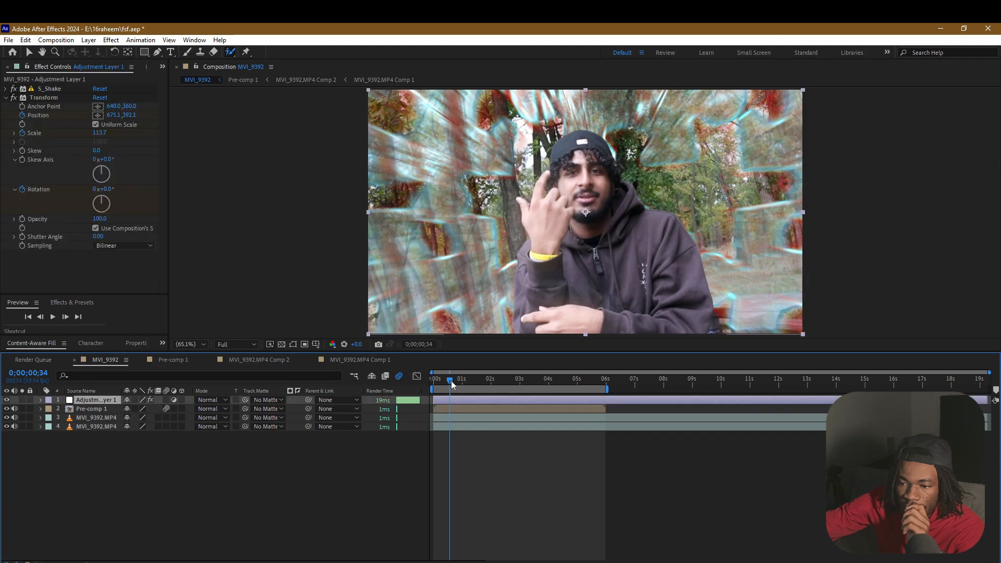
drag(451, 380, 443, 380)
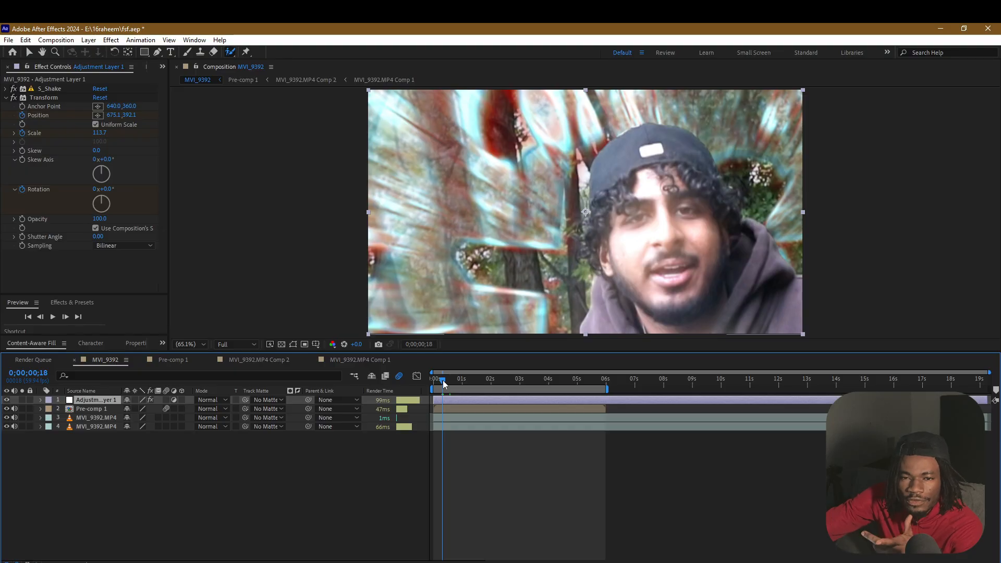
drag(445, 384, 432, 385)
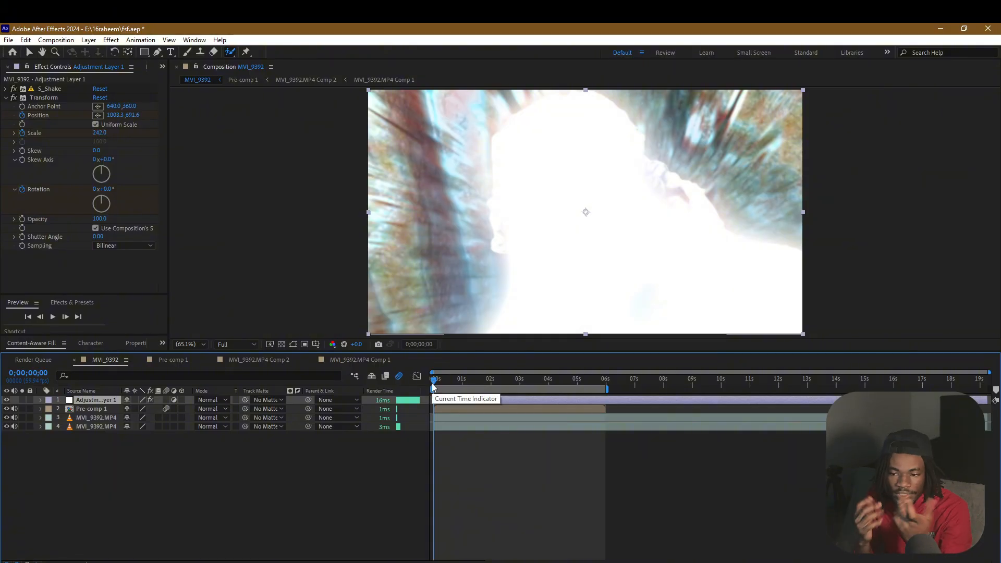